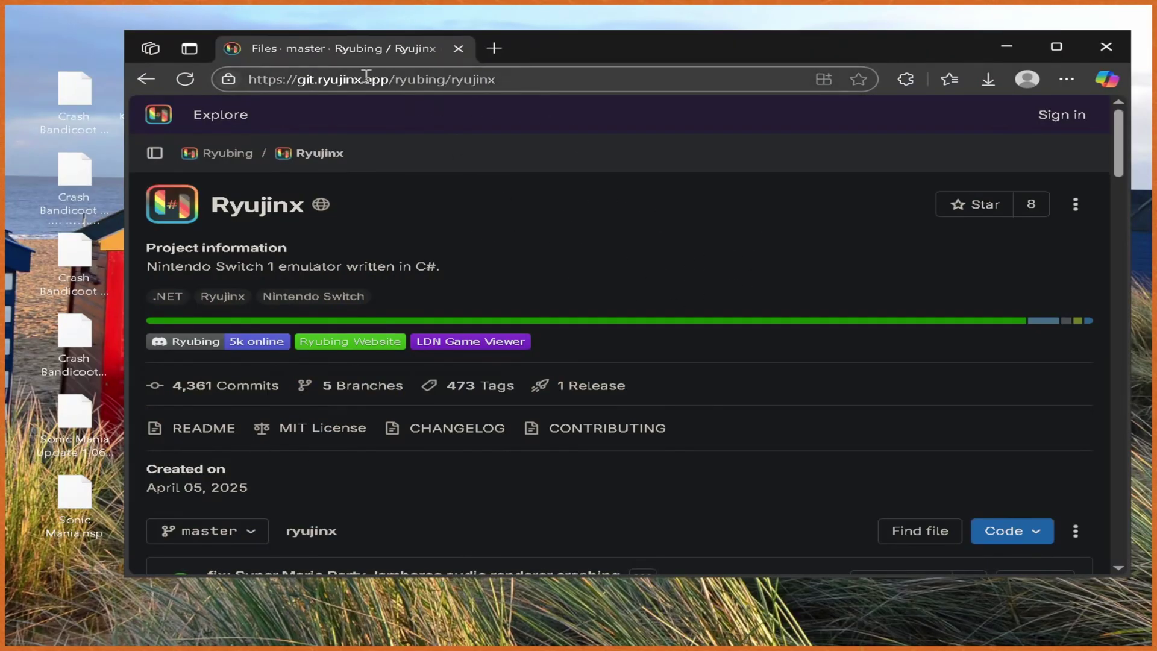
- Scroll the README down to the Latest build section and clear an accidental text selection
{"action": "scroll", "coordinate": [631, 255], "scroll_direction": "down", "scroll_amount": 3}
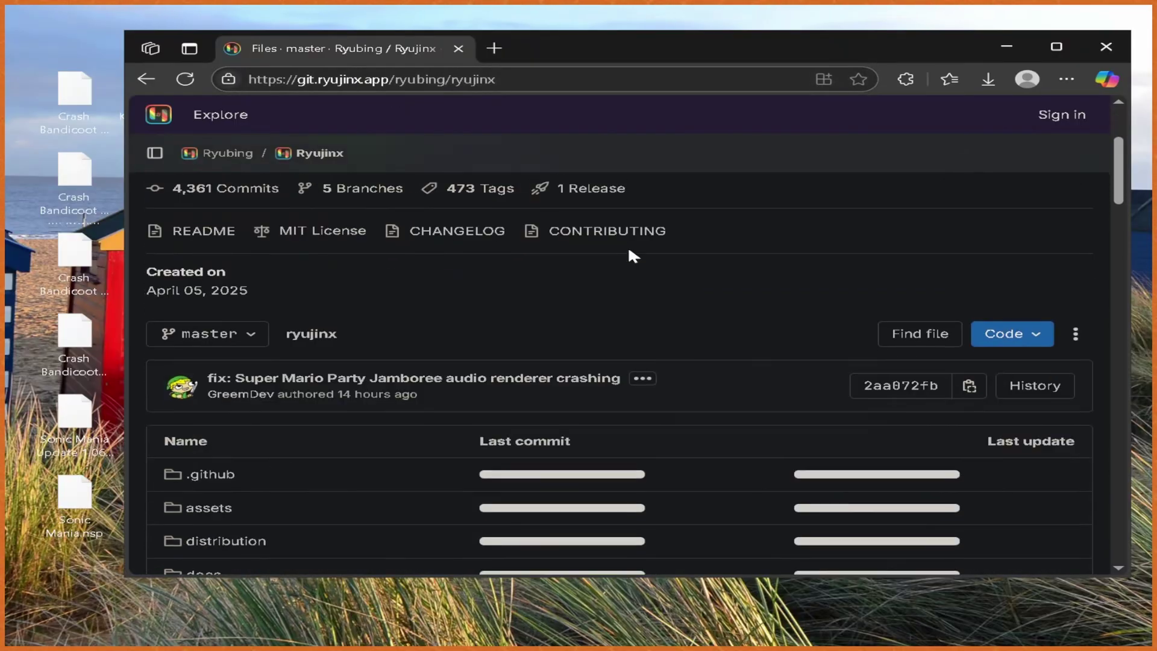
{"action": "scroll", "coordinate": [693, 271], "scroll_direction": "down", "scroll_amount": 6}
{"action": "scroll", "coordinate": [844, 290], "scroll_direction": "up", "scroll_amount": 6}
{"action": "scroll", "coordinate": [874, 266], "scroll_direction": "down", "scroll_amount": 9}
{"action": "scroll", "coordinate": [820, 288], "scroll_direction": "down", "scroll_amount": 15}
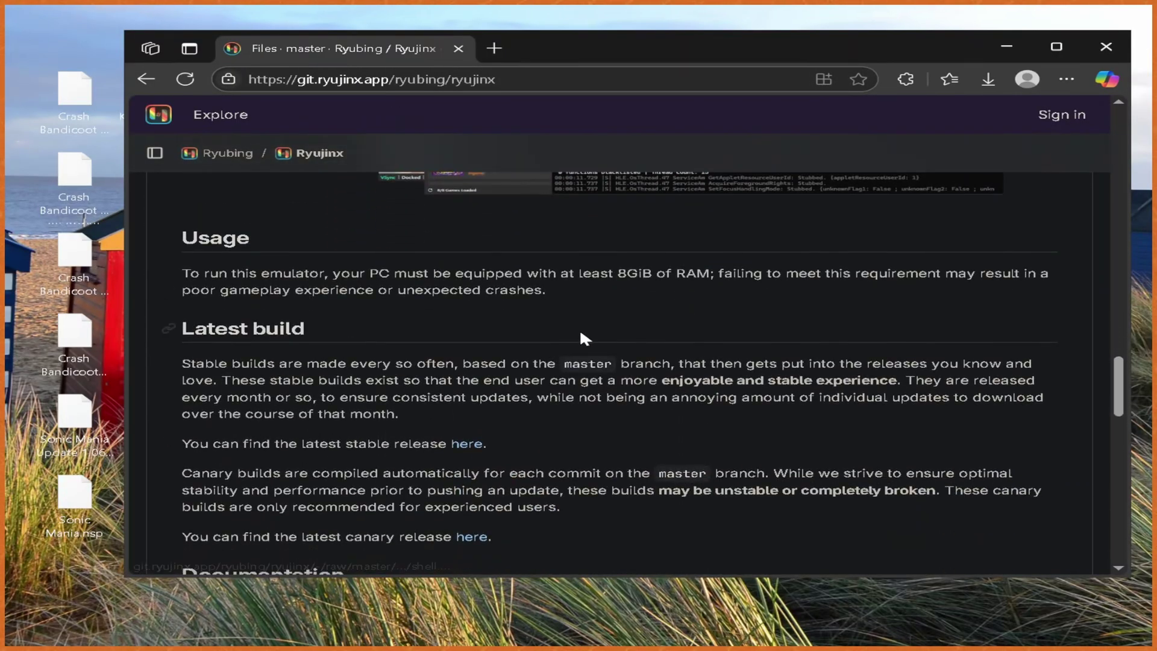
{"action": "scroll", "coordinate": [482, 308], "scroll_direction": "down", "scroll_amount": 2}
{"action": "left_click_drag", "start_coordinate": [317, 290], "coordinate": [470, 295]}
{"action": "left_click", "coordinate": [472, 295]}
- Open the 1.3.1 stable release and save the Stable Windows Artifact, ryujinx-1.3.1-win_x64.zip
{"action": "left_click", "coordinate": [473, 295]}
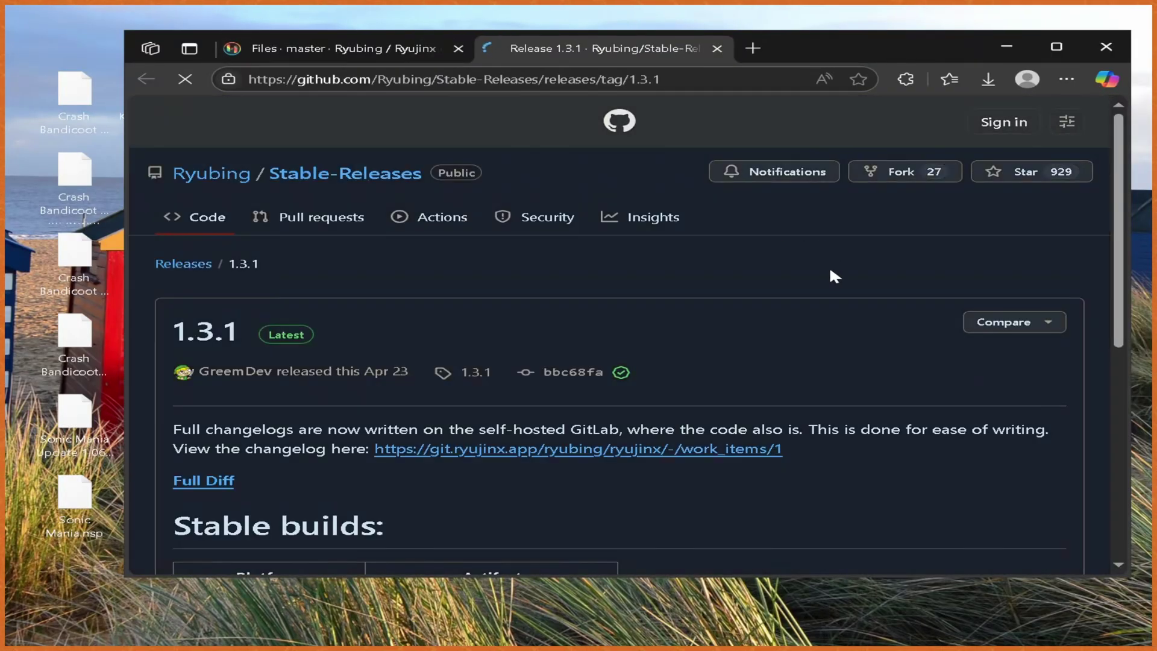
{"action": "scroll", "coordinate": [675, 253], "scroll_direction": "down", "scroll_amount": 3}
{"action": "scroll", "coordinate": [687, 288], "scroll_direction": "down", "scroll_amount": 2}
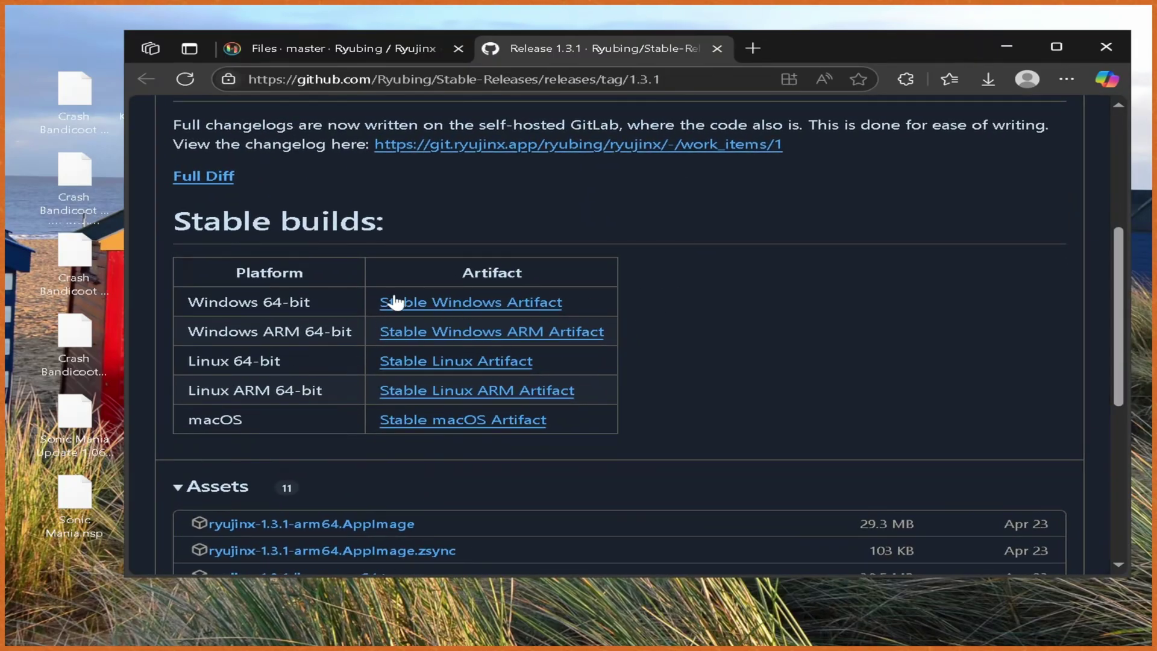
{"action": "left_click", "coordinate": [475, 305]}
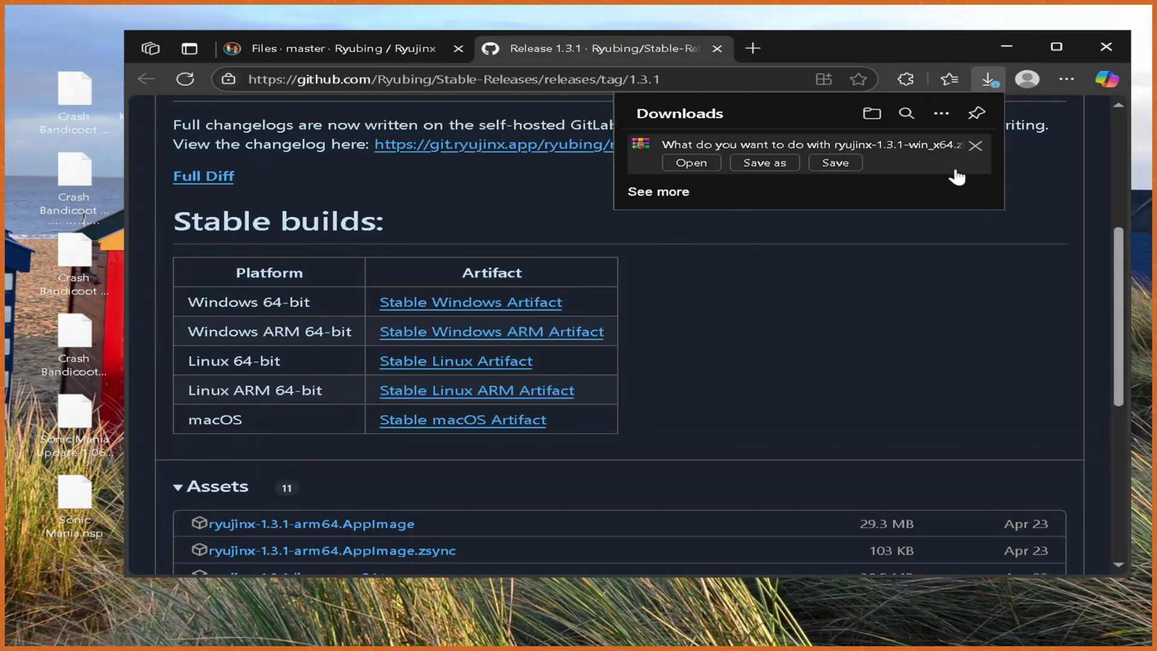
{"action": "left_click", "coordinate": [770, 172]}
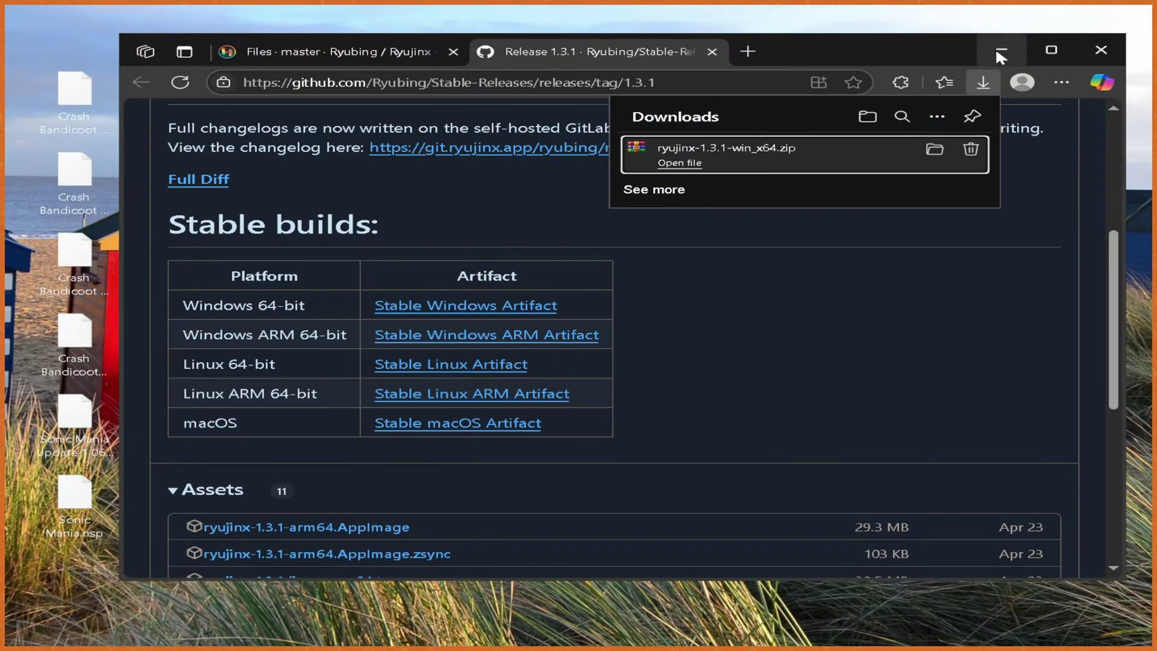
- Extract the Ryujinx zip and move its publish folder onto the desktop
{"action": "left_click", "coordinate": [1001, 52]}
{"action": "right_click", "coordinate": [172, 181]}
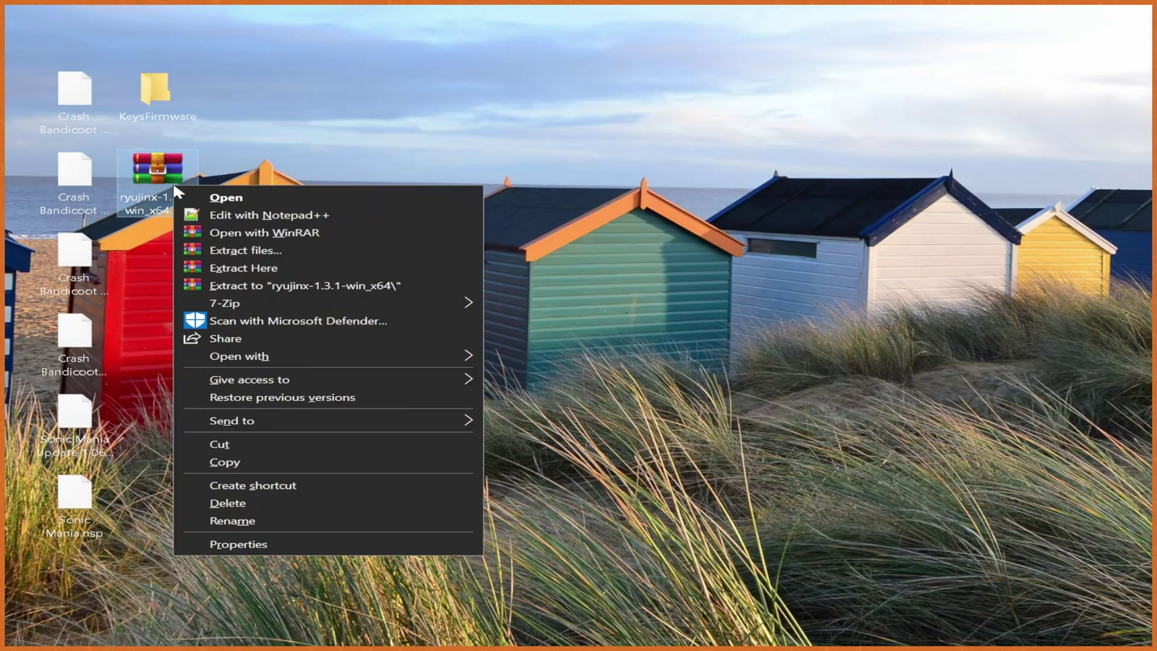
{"action": "left_click", "coordinate": [278, 287]}
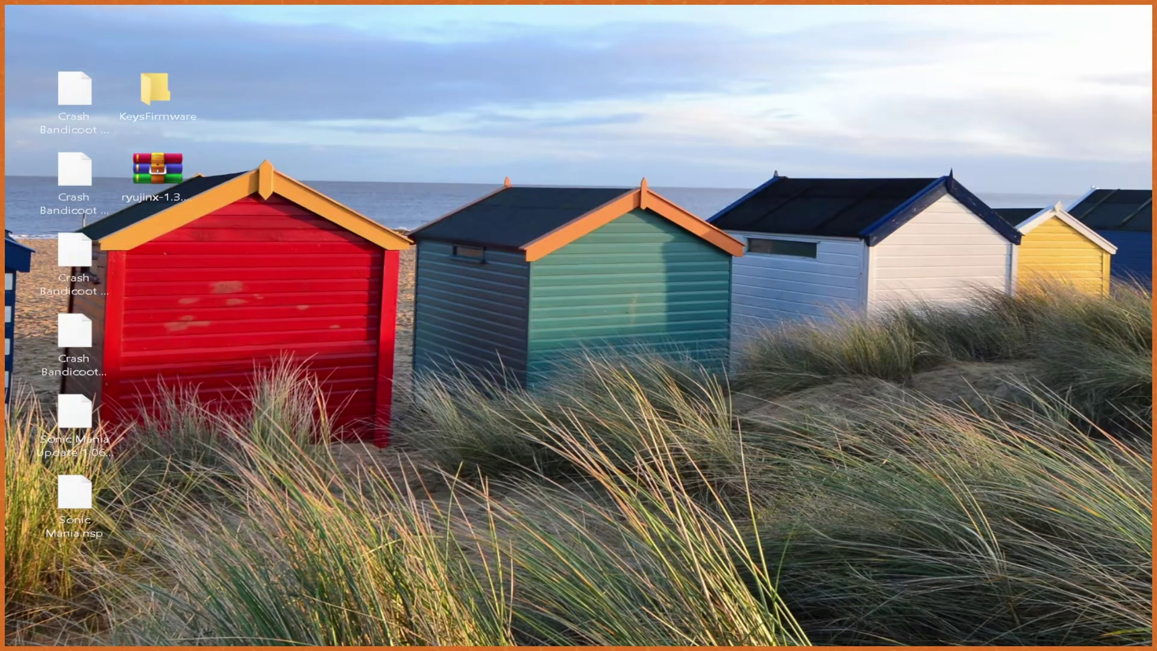
{"action": "double_click", "coordinate": [181, 257]}
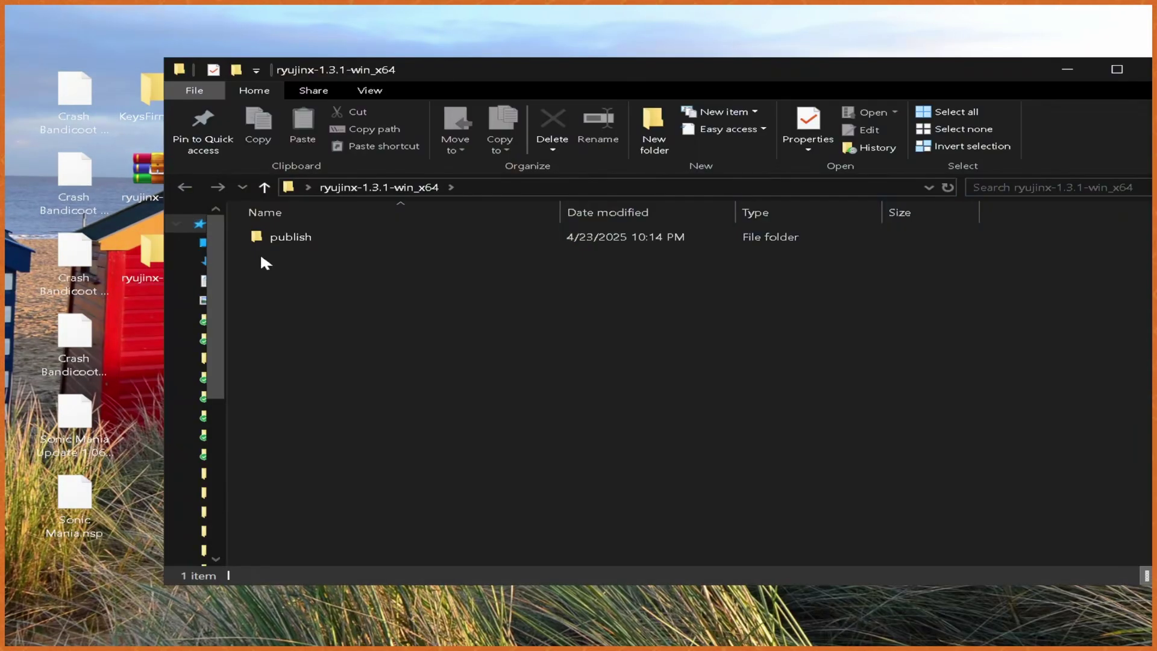
{"action": "left_click", "coordinate": [341, 235]}
{"action": "left_click_drag", "start_coordinate": [319, 238], "coordinate": [120, 344]}
{"action": "left_click", "coordinate": [1148, 69]}
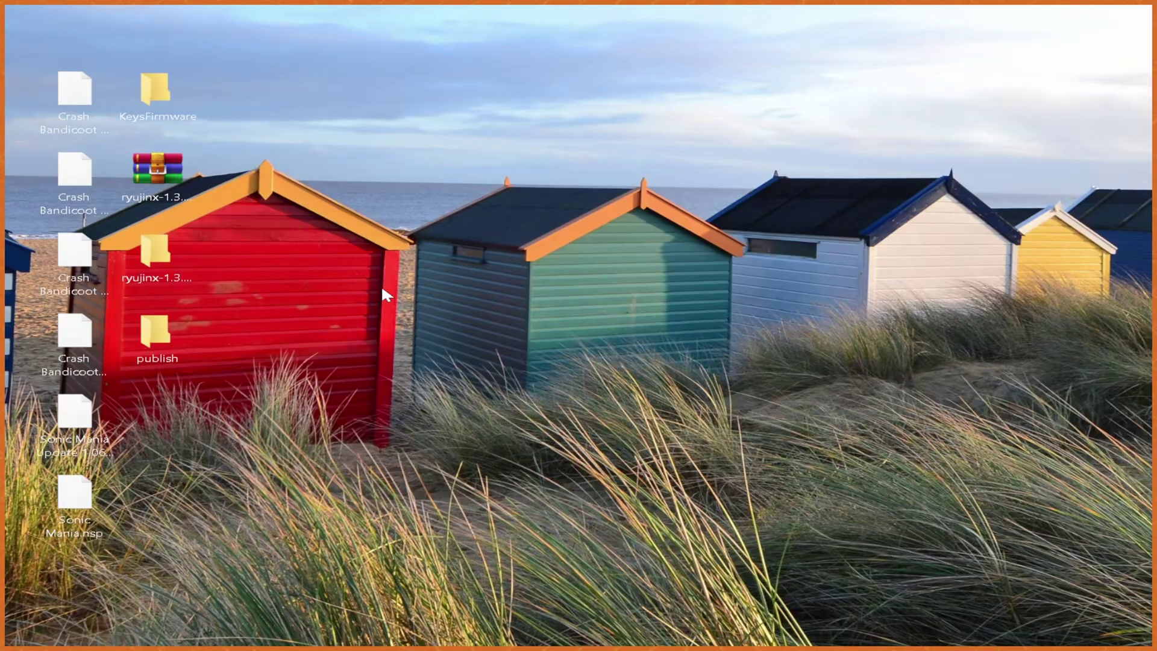
- Rename the publish folder to 'ryujinx', reposition it on the desktop and open it
{"action": "right_click", "coordinate": [175, 283]}
{"action": "key", "text": "Escape"}
{"action": "left_click", "coordinate": [171, 325]}
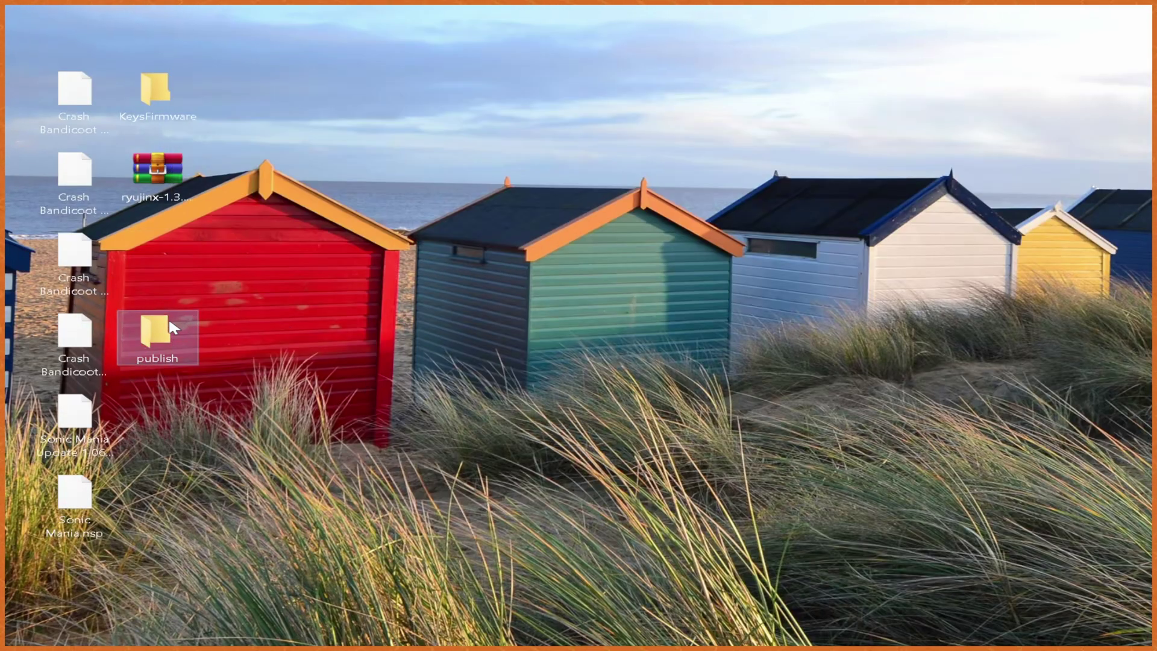
{"action": "right_click", "coordinate": [170, 323]}
{"action": "left_click", "coordinate": [245, 291]}
{"action": "type", "text": "ryujinx"}
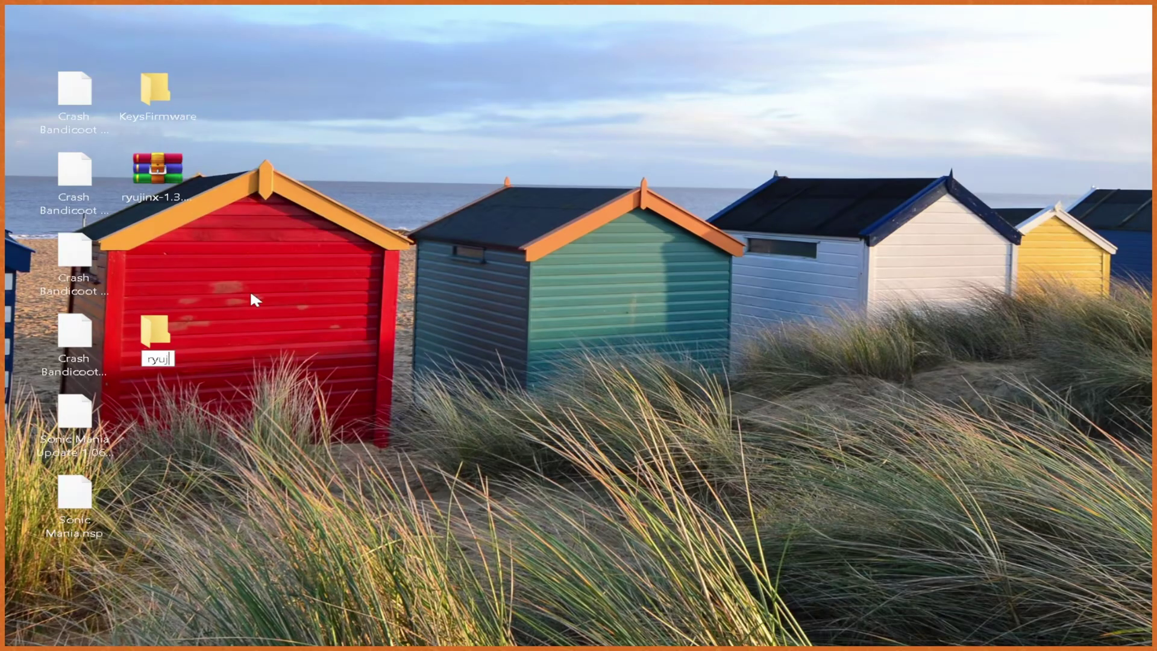
{"action": "key", "text": "Return"}
{"action": "left_click_drag", "start_coordinate": [181, 319], "coordinate": [171, 258]}
{"action": "double_click", "coordinate": [171, 258]}
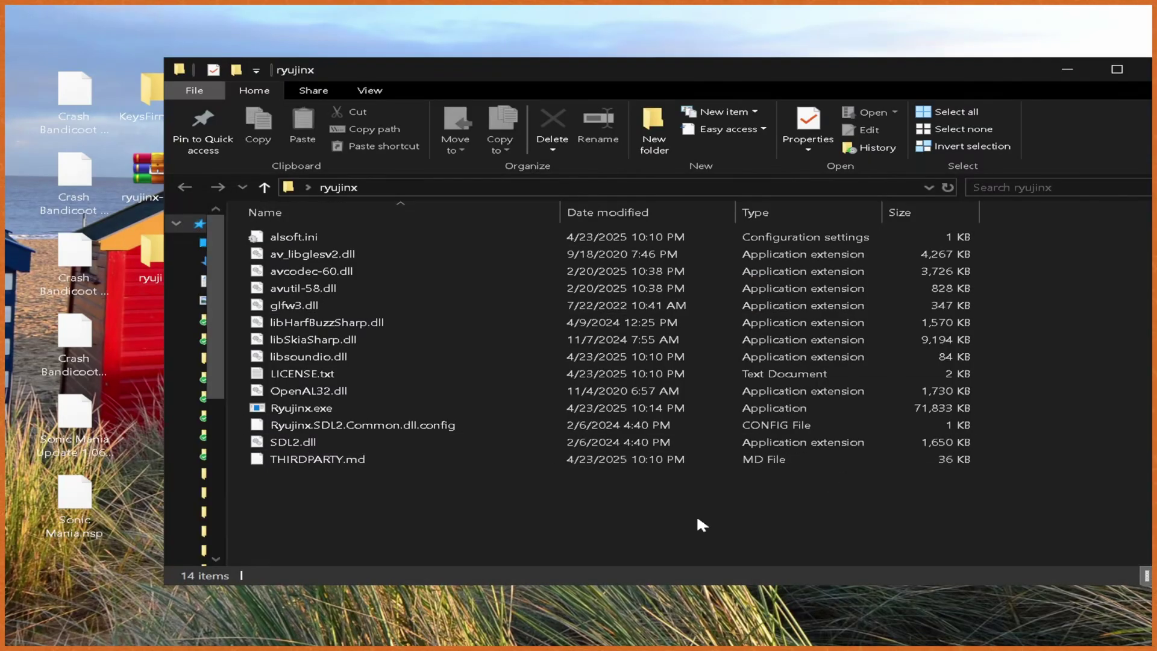
- Create a new folder named 'portable' inside the ryujinx folder
{"action": "right_click", "coordinate": [374, 513]}
{"action": "mouse_move", "coordinate": [471, 481]}
{"action": "left_click", "coordinate": [749, 484]}
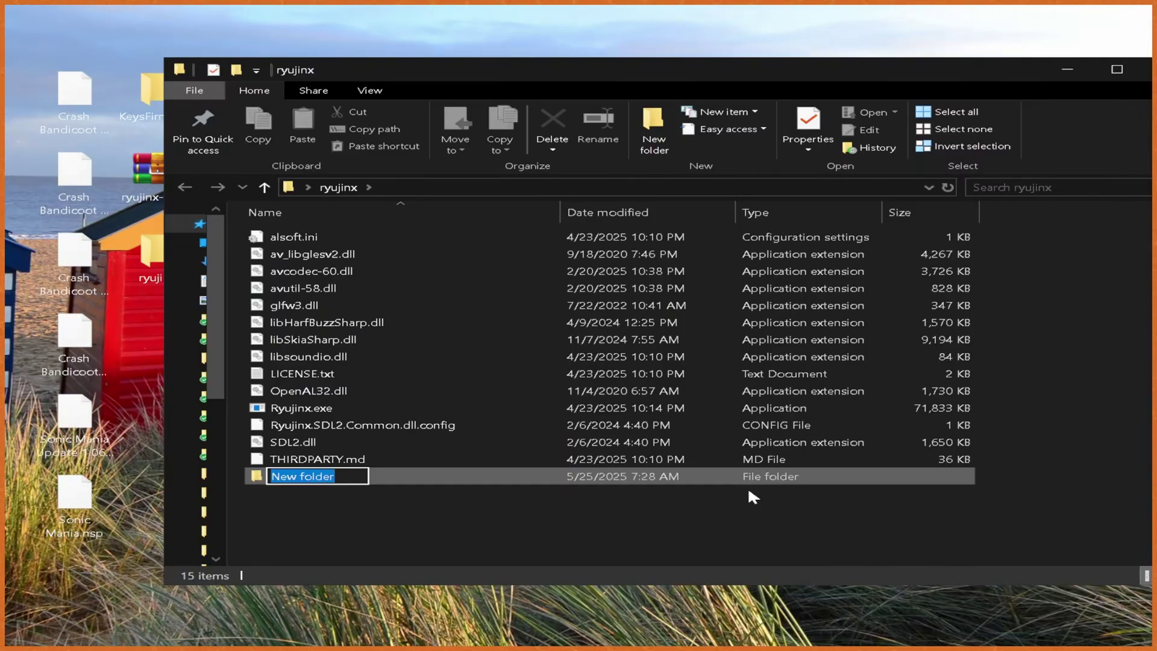
{"action": "type", "text": "portable"}
{"action": "key", "text": "Return"}
{"action": "left_click", "coordinate": [747, 486]}
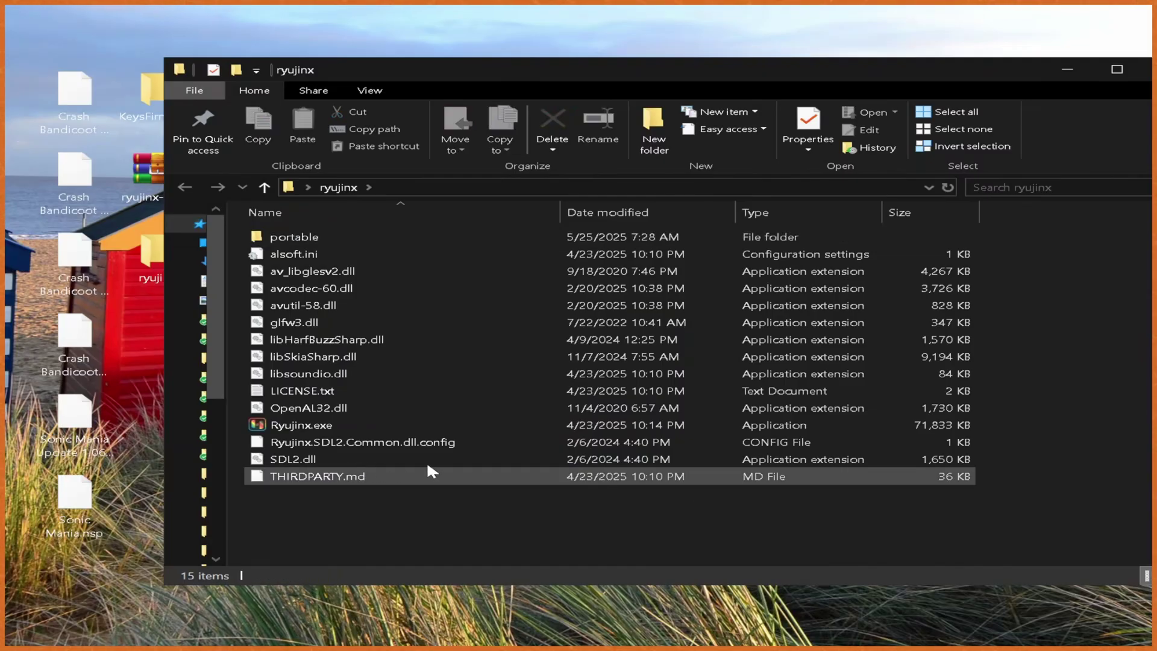
- Launch Ryujinx.exe, dismiss the keys-not-found error and shrink the main window
{"action": "double_click", "coordinate": [383, 425]}
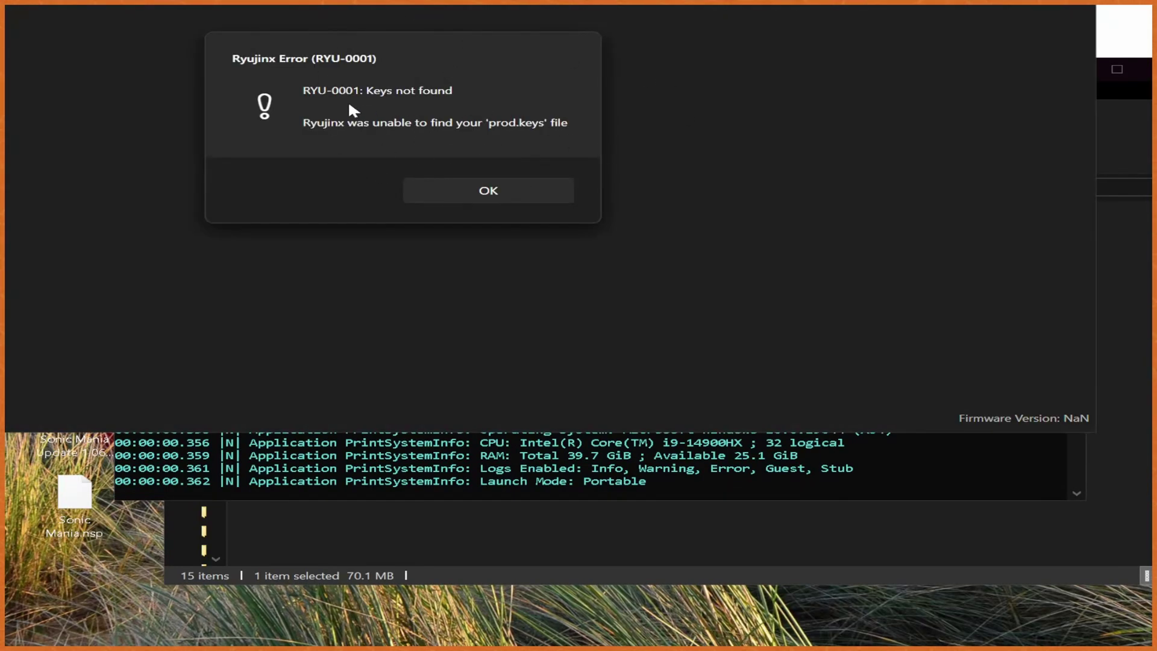
{"action": "left_click", "coordinate": [508, 190]}
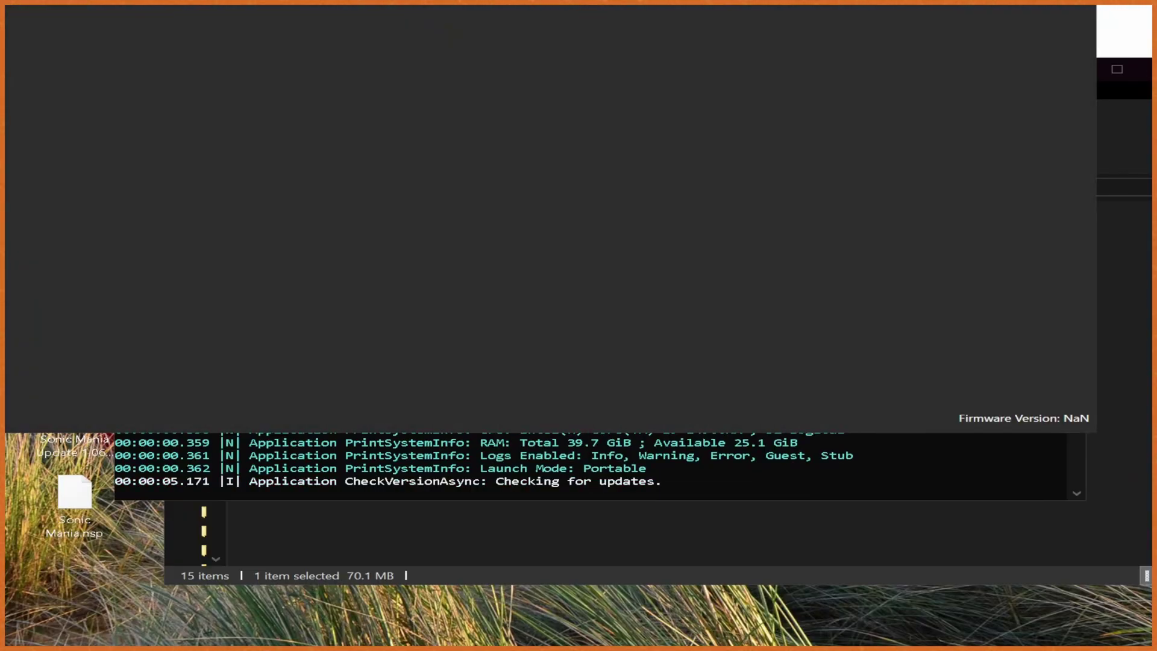
{"action": "double_click", "coordinate": [442, 11]}
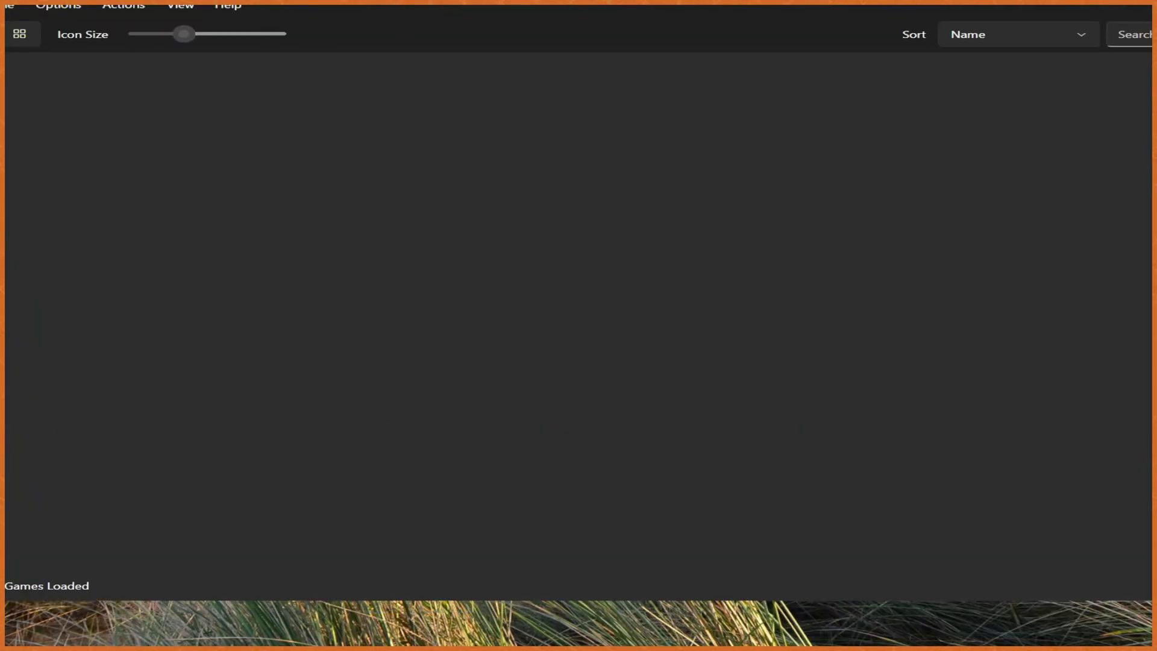
{"action": "left_click_drag", "start_coordinate": [6, 6], "coordinate": [147, 102]}
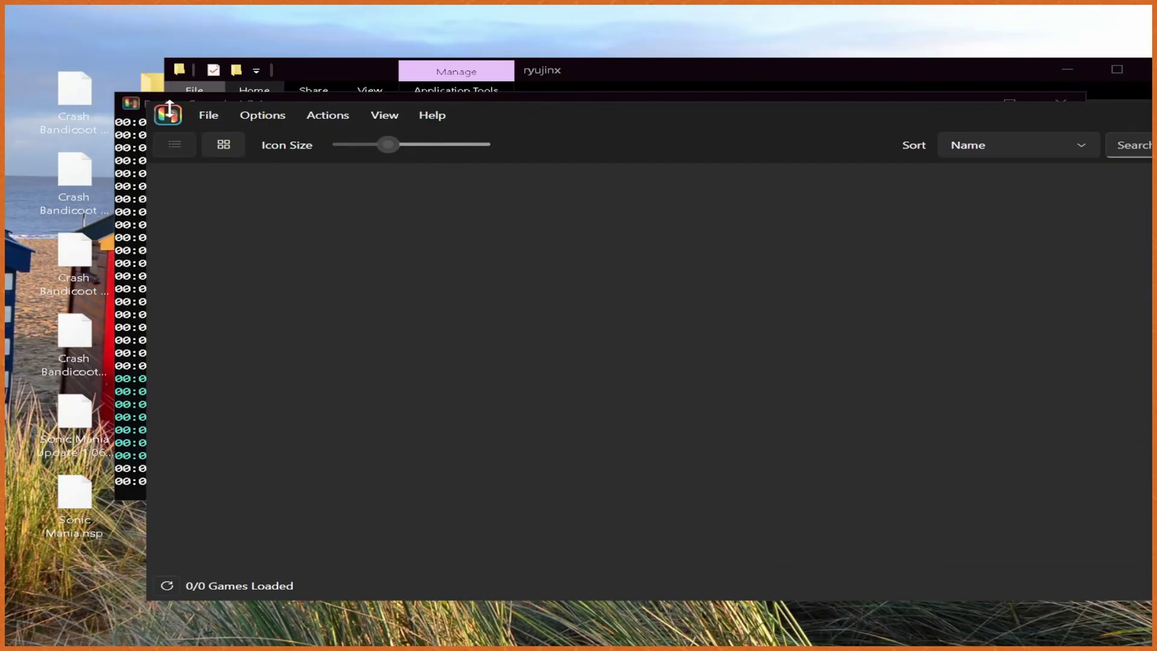
- Untick Show Console under Options and fit the Ryujinx window onto the desktop
{"action": "left_click", "coordinate": [373, 114]}
{"action": "left_click", "coordinate": [323, 116]}
{"action": "left_click", "coordinate": [323, 114]}
{"action": "left_click", "coordinate": [262, 115]}
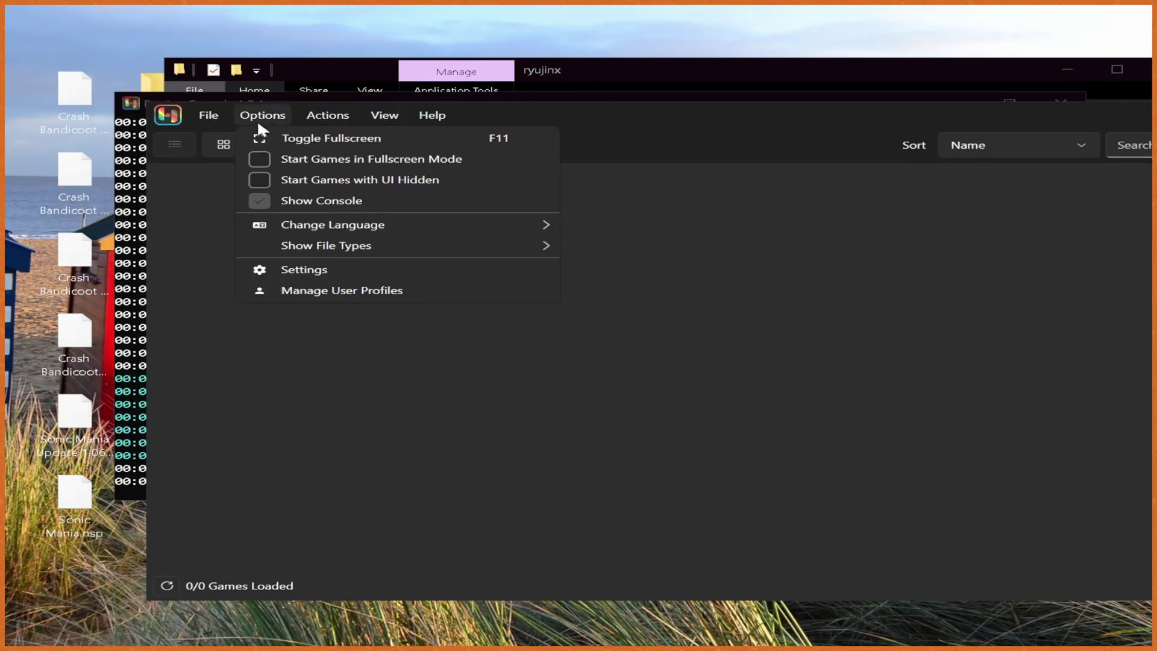
{"action": "left_click", "coordinate": [311, 201]}
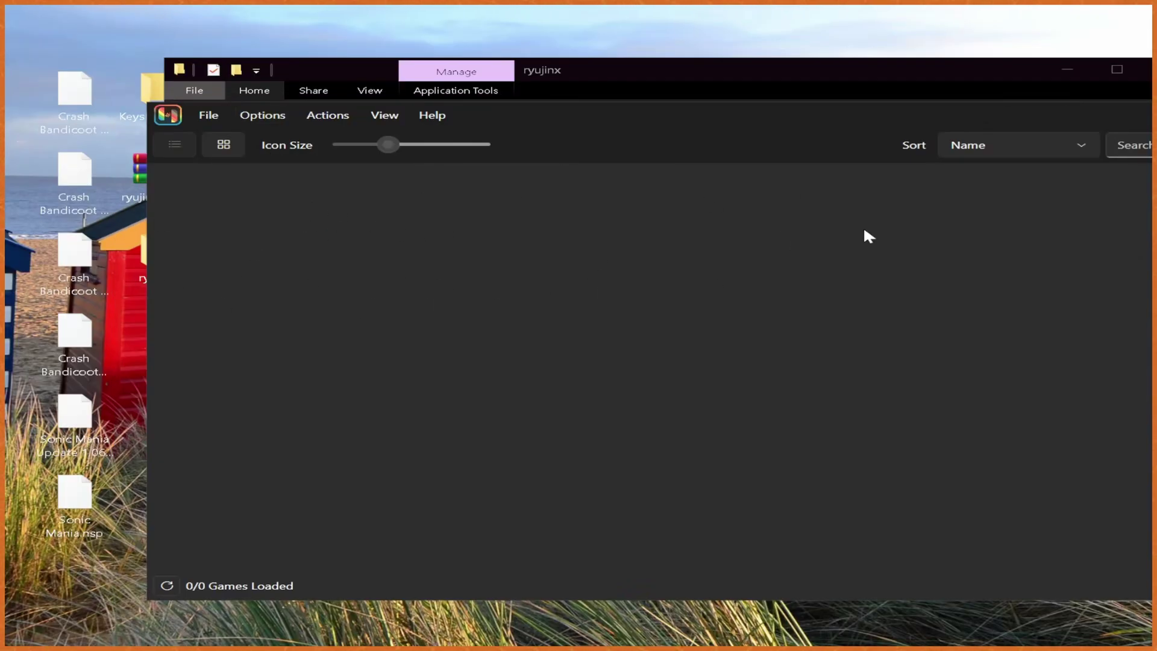
{"action": "left_click_drag", "start_coordinate": [619, 130], "coordinate": [506, 100]}
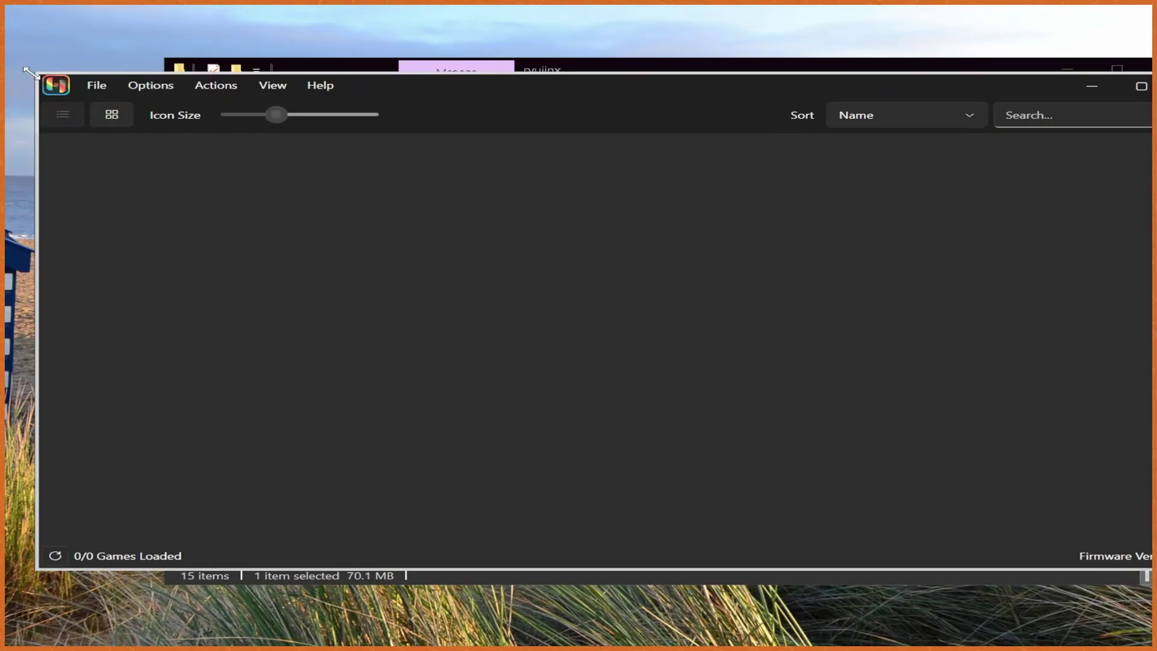
{"action": "left_click_drag", "start_coordinate": [31, 70], "coordinate": [194, 121]}
{"action": "left_click_drag", "start_coordinate": [630, 139], "coordinate": [540, 127]}
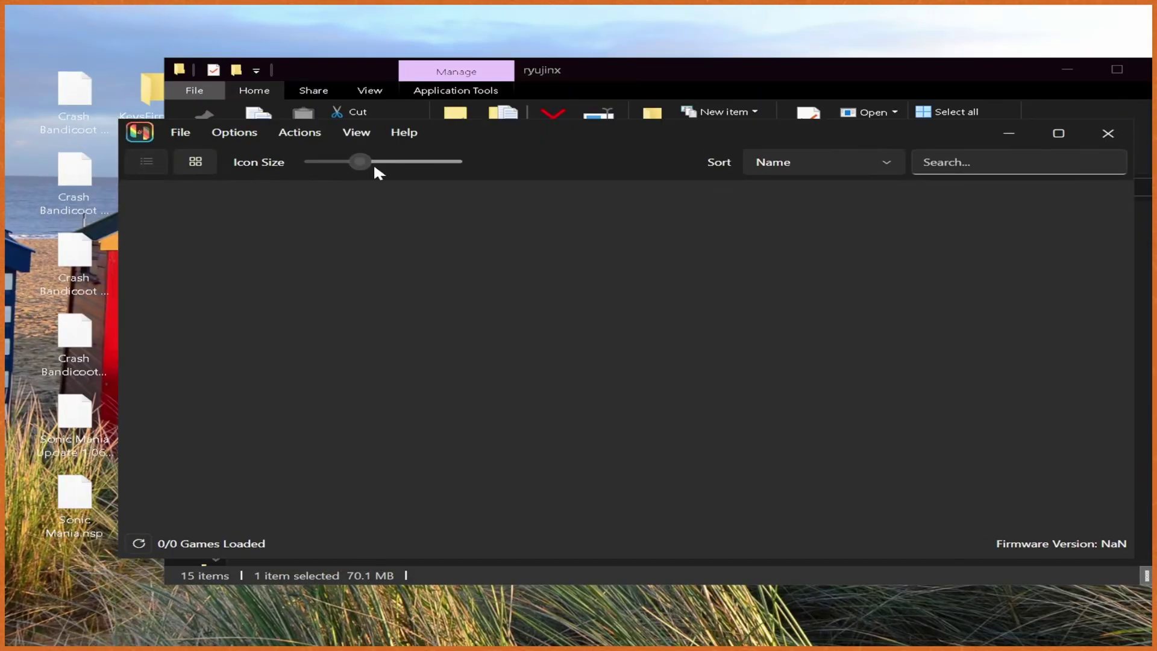
- Install prod.keys from the Prod Keys v19.0.1 folder via Install keys from KEYS or ZIP
{"action": "left_click", "coordinate": [285, 134]}
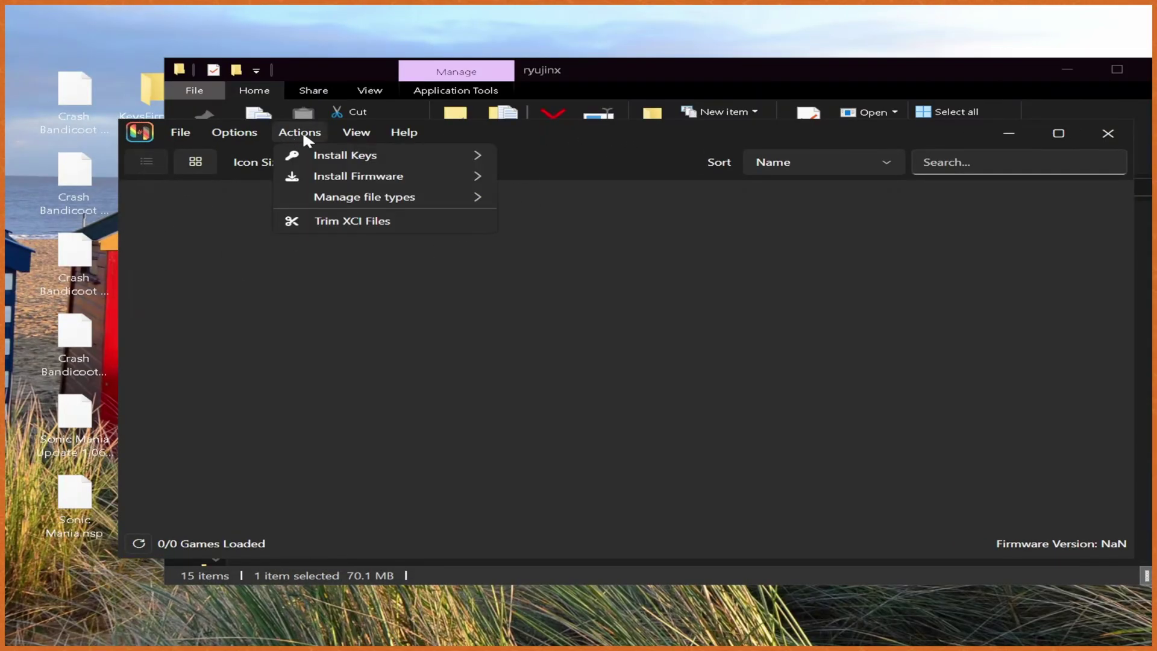
{"action": "left_click", "coordinate": [291, 128]}
{"action": "left_click", "coordinate": [292, 128]}
{"action": "mouse_move", "coordinate": [390, 157]}
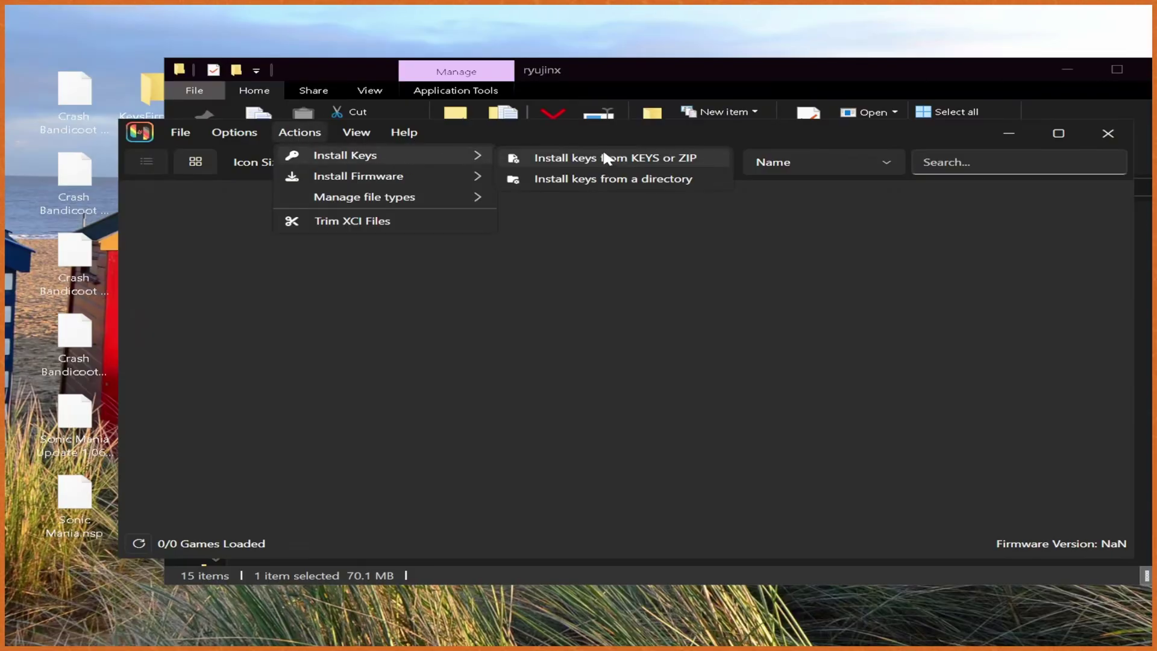
{"action": "left_click", "coordinate": [662, 160]}
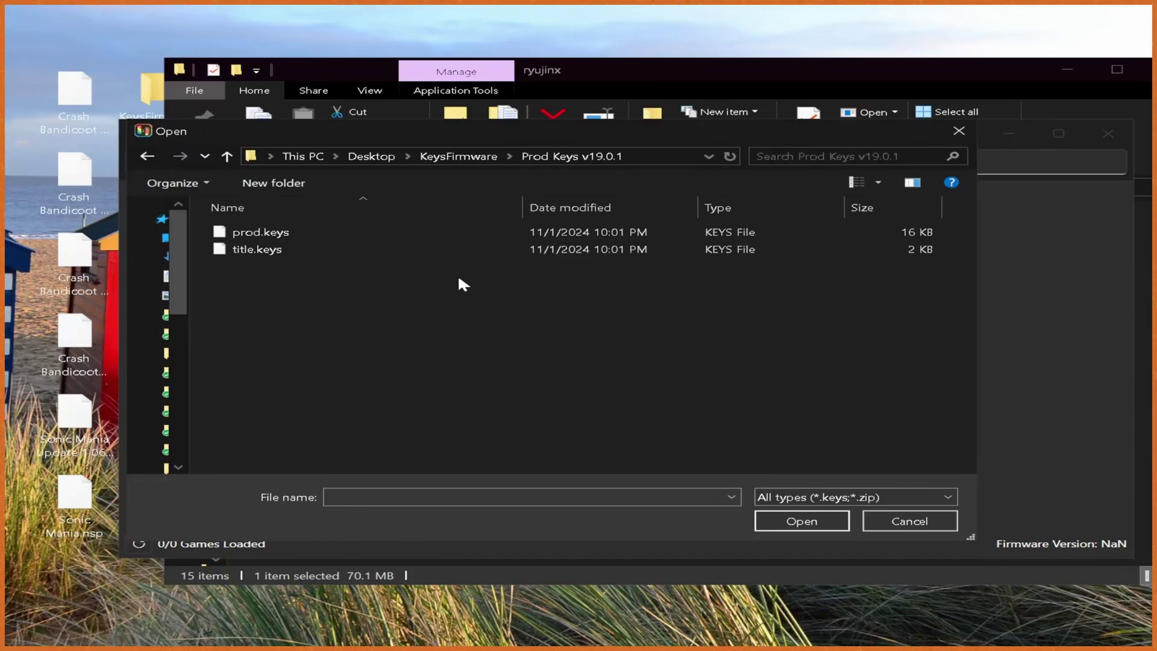
{"action": "left_click", "coordinate": [338, 233]}
{"action": "left_click", "coordinate": [774, 517]}
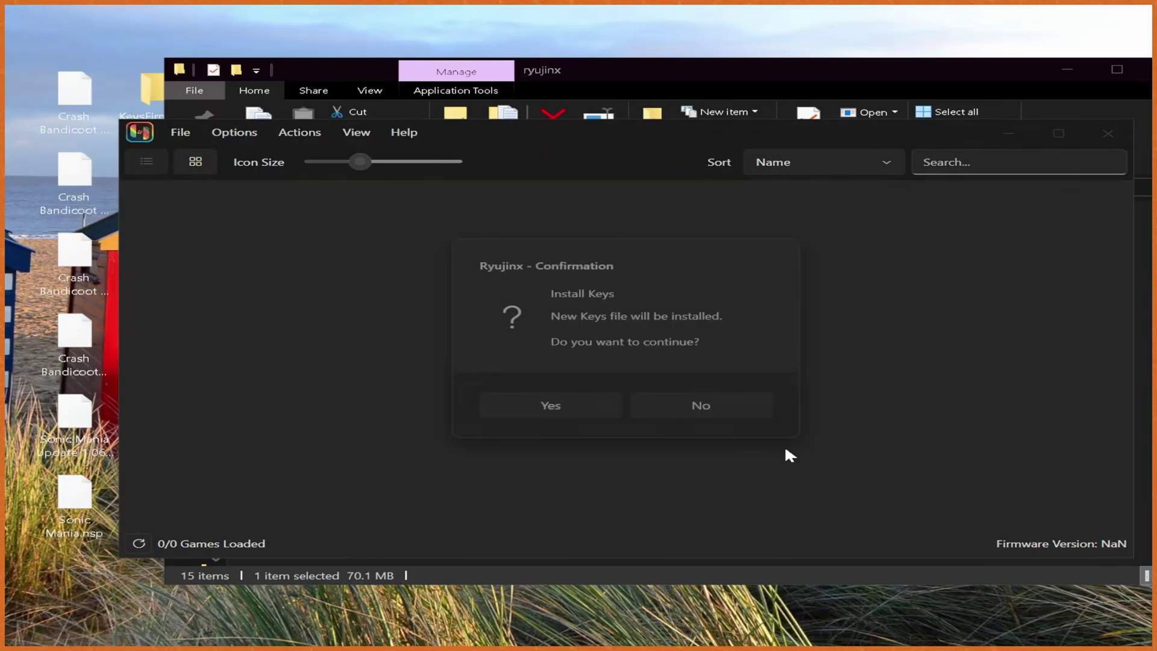
{"action": "left_click", "coordinate": [540, 413]}
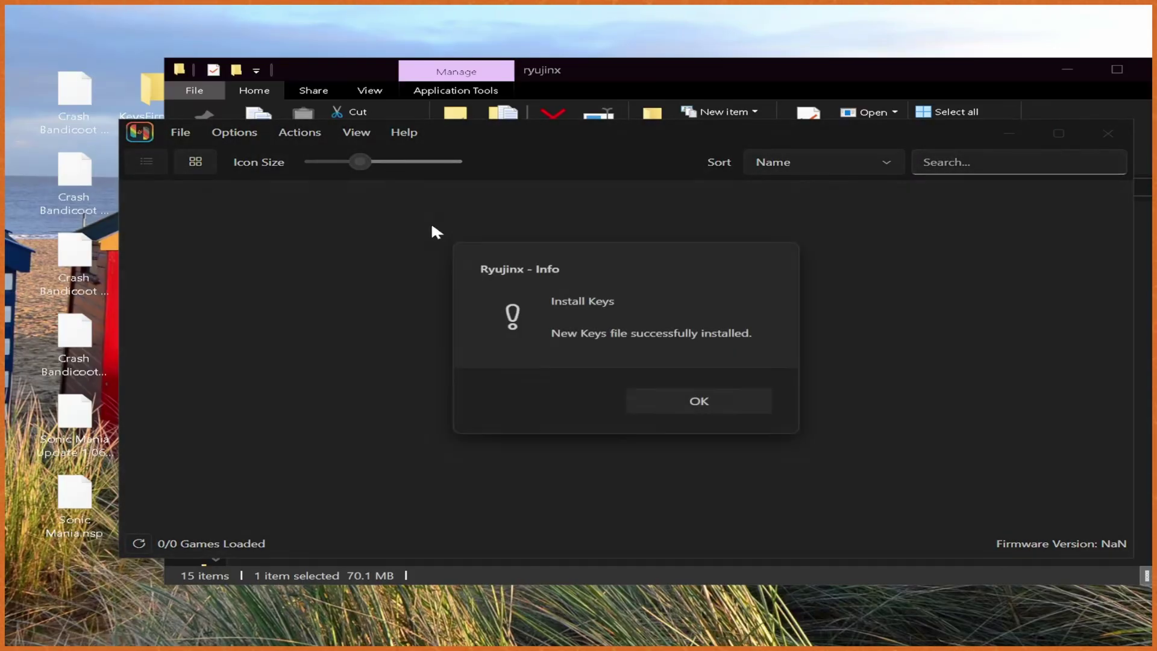
{"action": "left_click", "coordinate": [701, 404]}
{"action": "left_click", "coordinate": [311, 140]}
{"action": "left_click", "coordinate": [297, 133]}
- Install firmware from the Switch Firmware.19.0.1 folder and confirm the success message
{"action": "left_click", "coordinate": [298, 134]}
{"action": "mouse_move", "coordinate": [361, 181]}
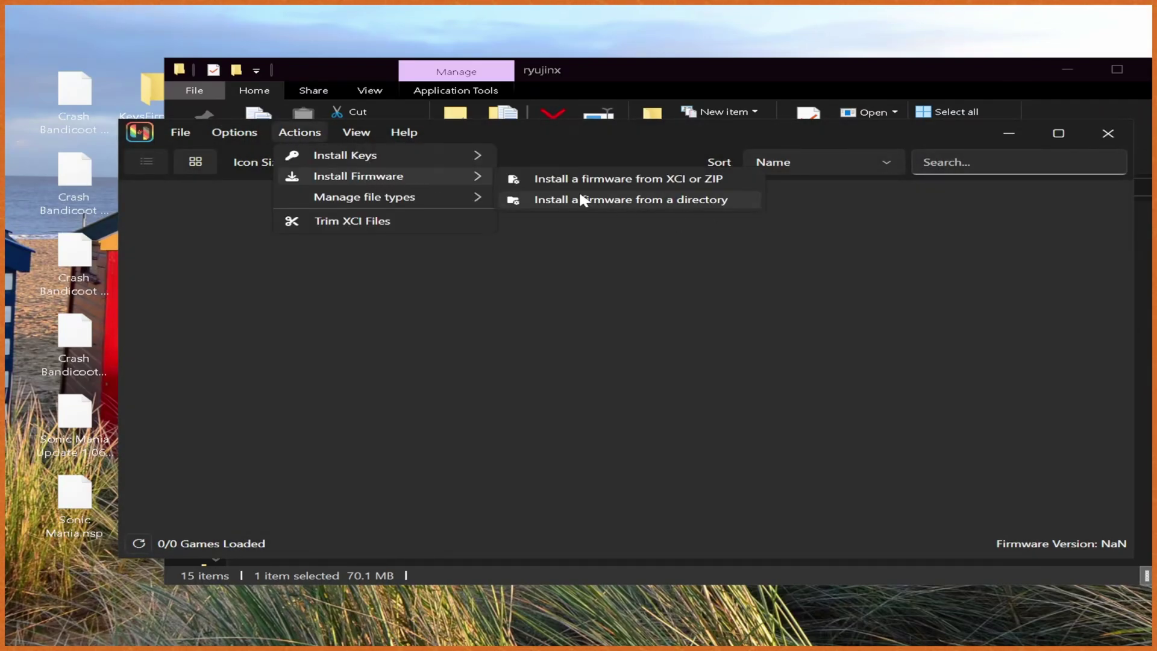
{"action": "left_click", "coordinate": [606, 205]}
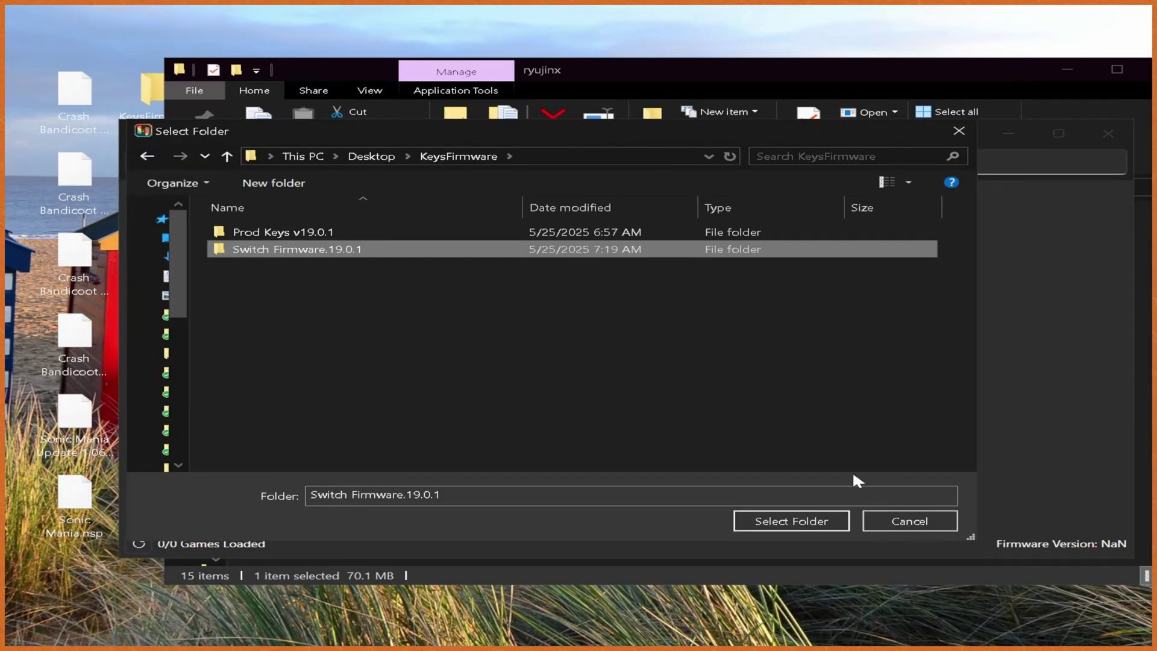
{"action": "left_click", "coordinate": [787, 521]}
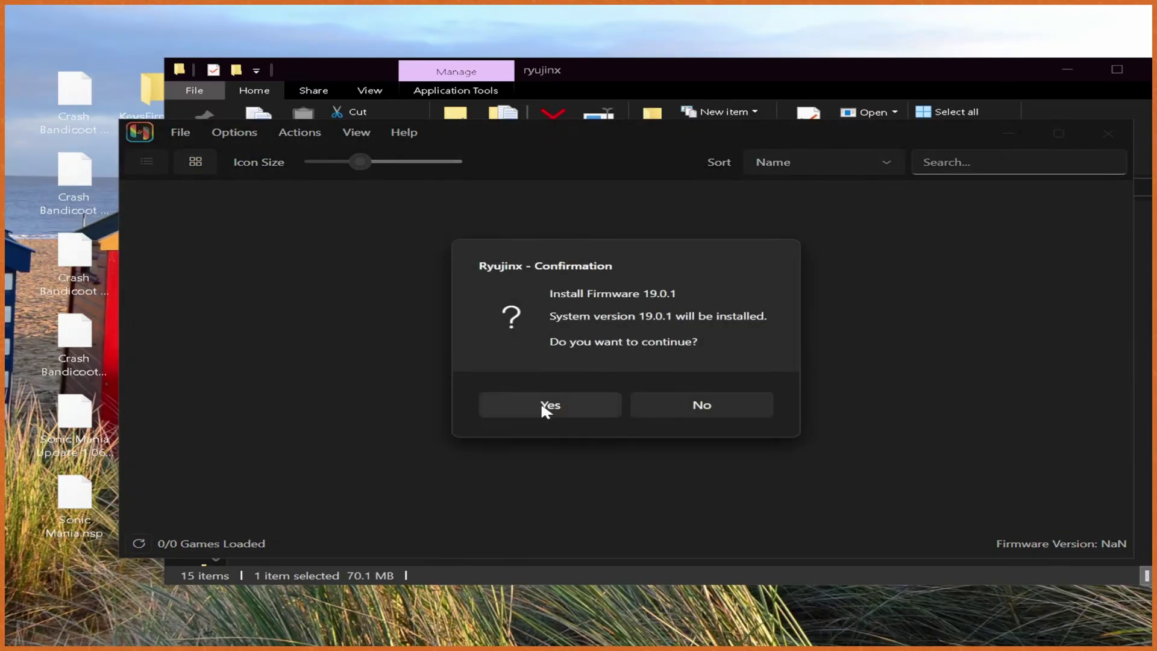
{"action": "left_click", "coordinate": [545, 410]}
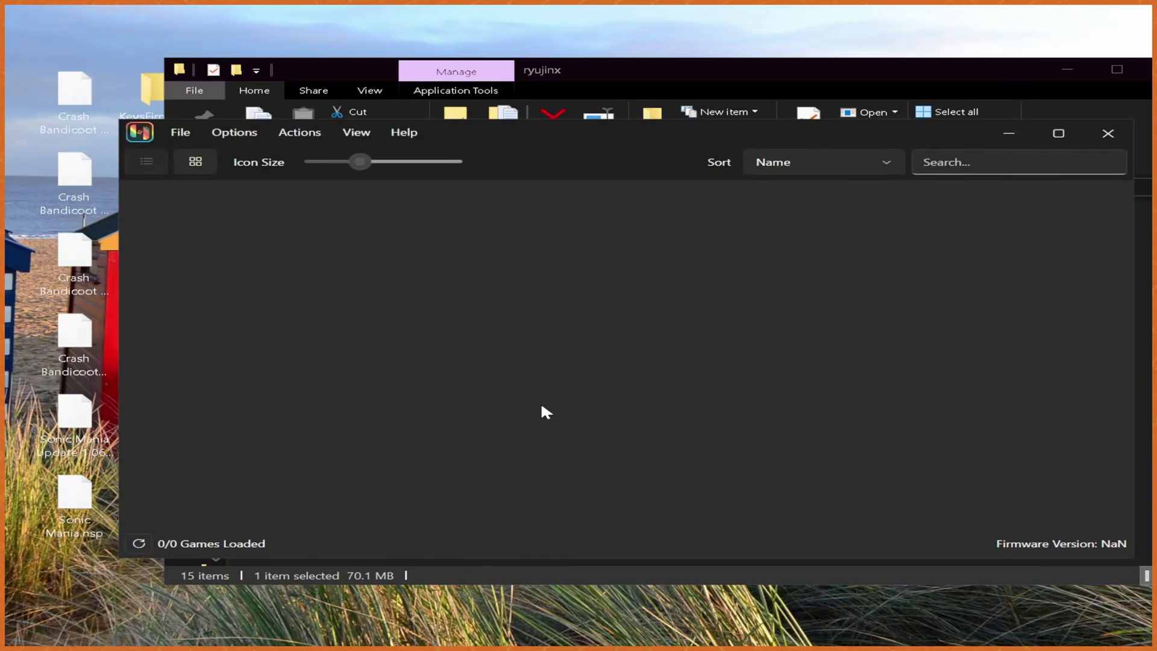
{"action": "left_click", "coordinate": [674, 407]}
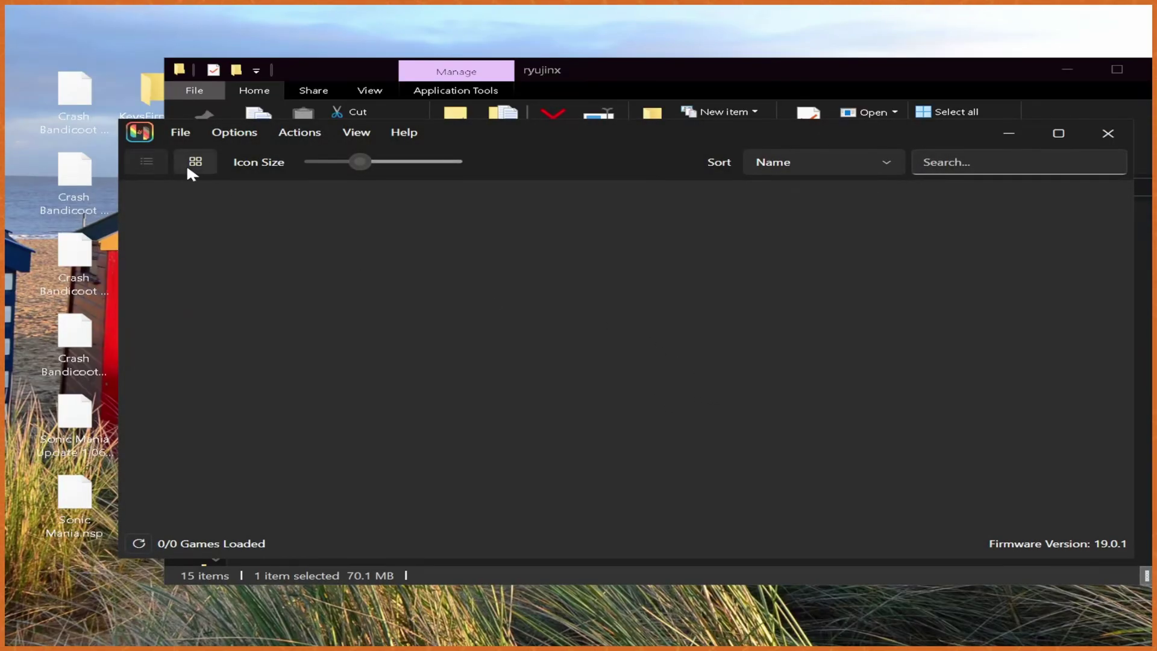
- In Manage User Profiles, add a new profile with the nickname 'Gamer'
{"action": "left_click", "coordinate": [234, 133]}
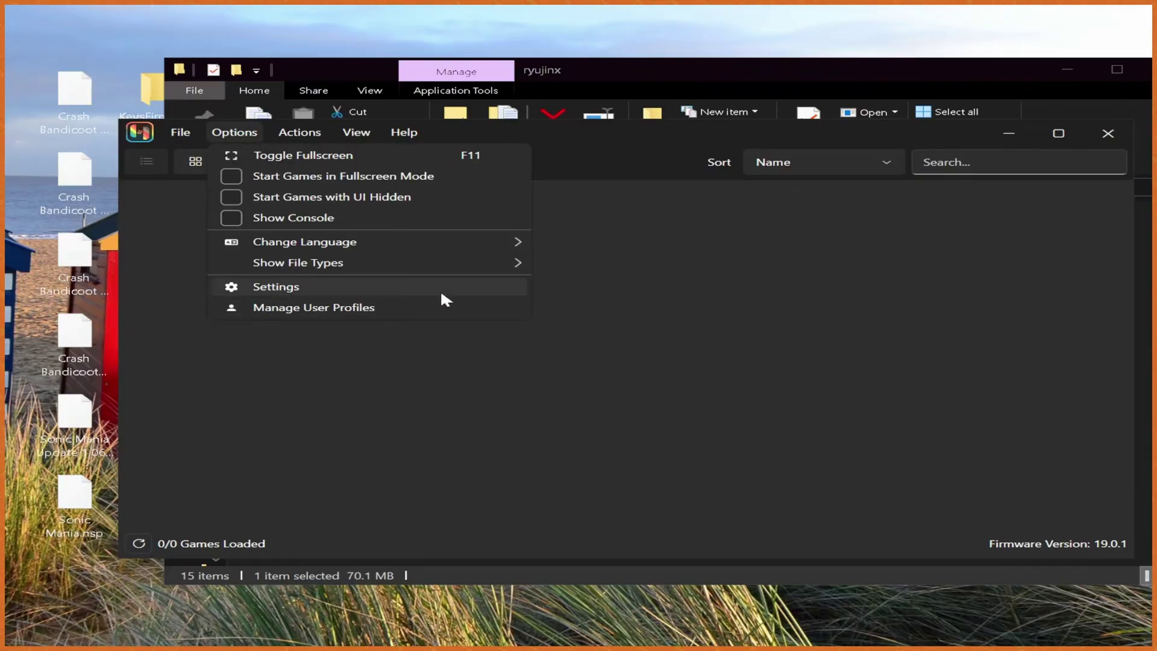
{"action": "left_click", "coordinate": [356, 309]}
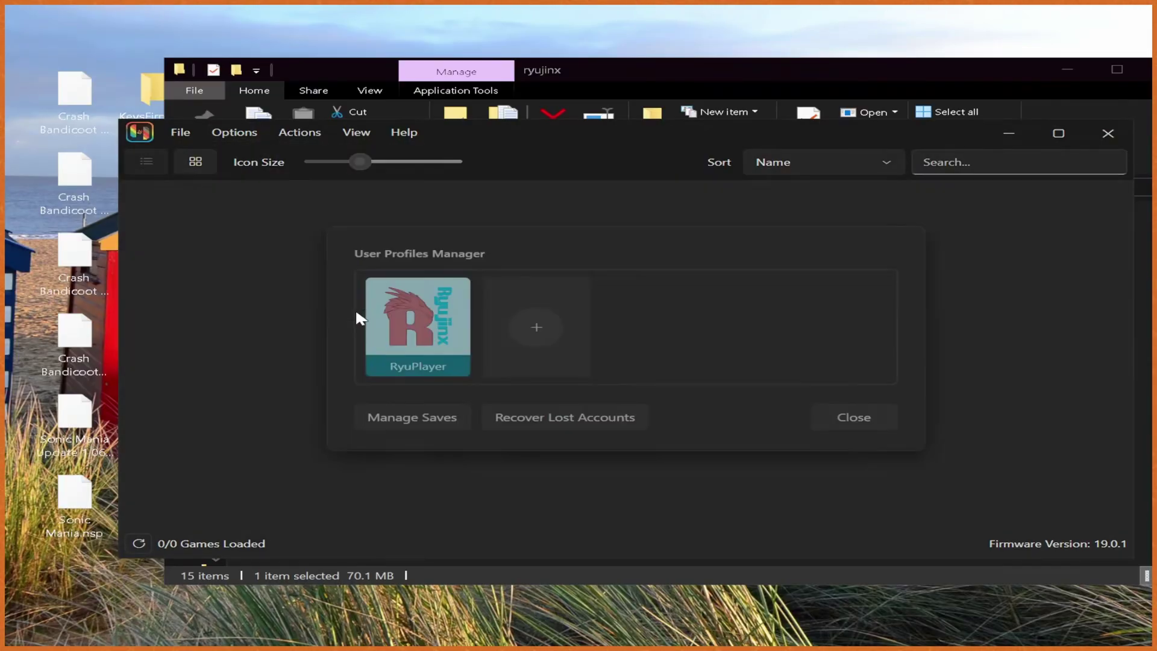
{"action": "left_click", "coordinate": [561, 332]}
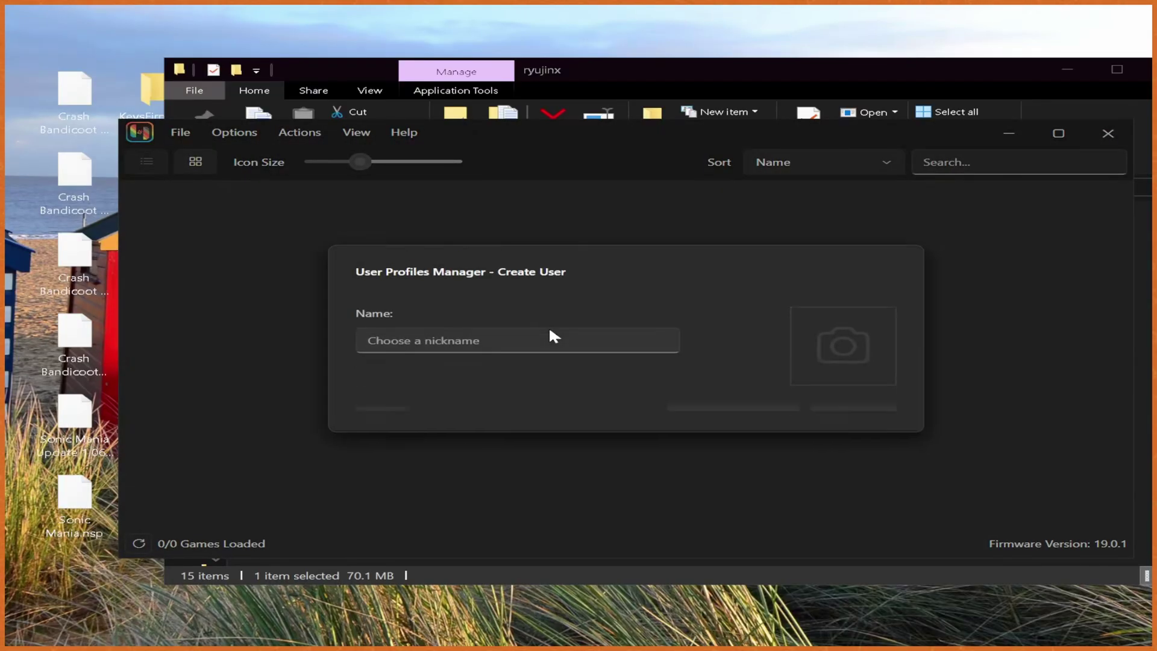
{"action": "left_click", "coordinate": [555, 321]}
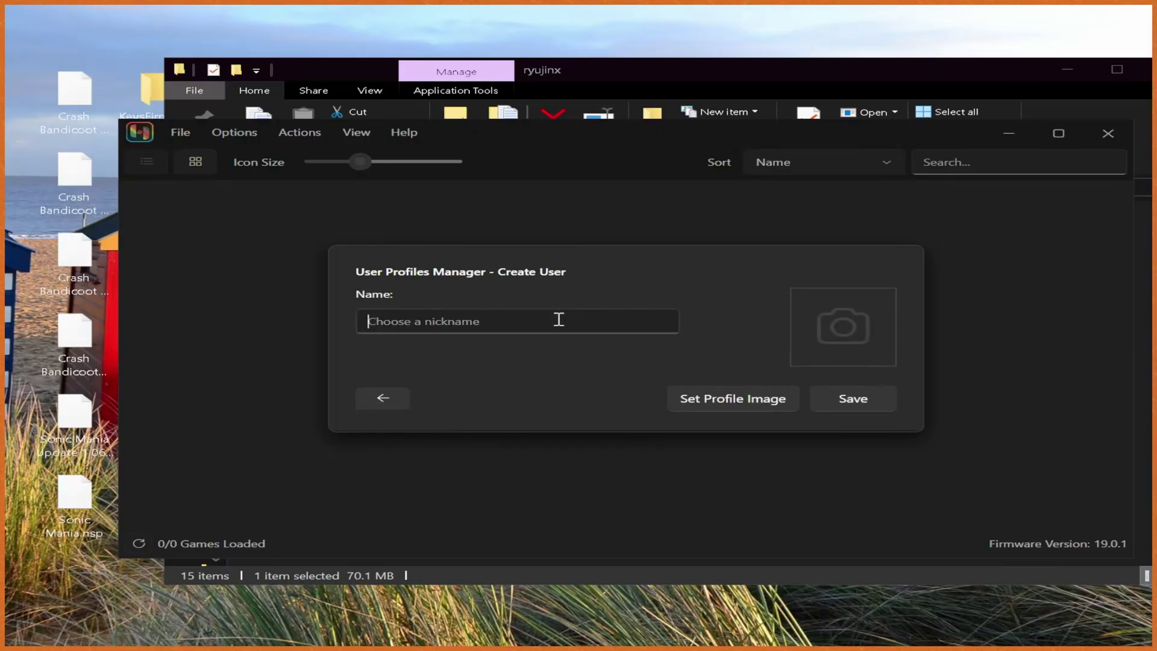
{"action": "type", "text": "Gamer"}
- Give it the firmware question-block avatar on a red background, save it and select Gamer
{"action": "left_click", "coordinate": [731, 399]}
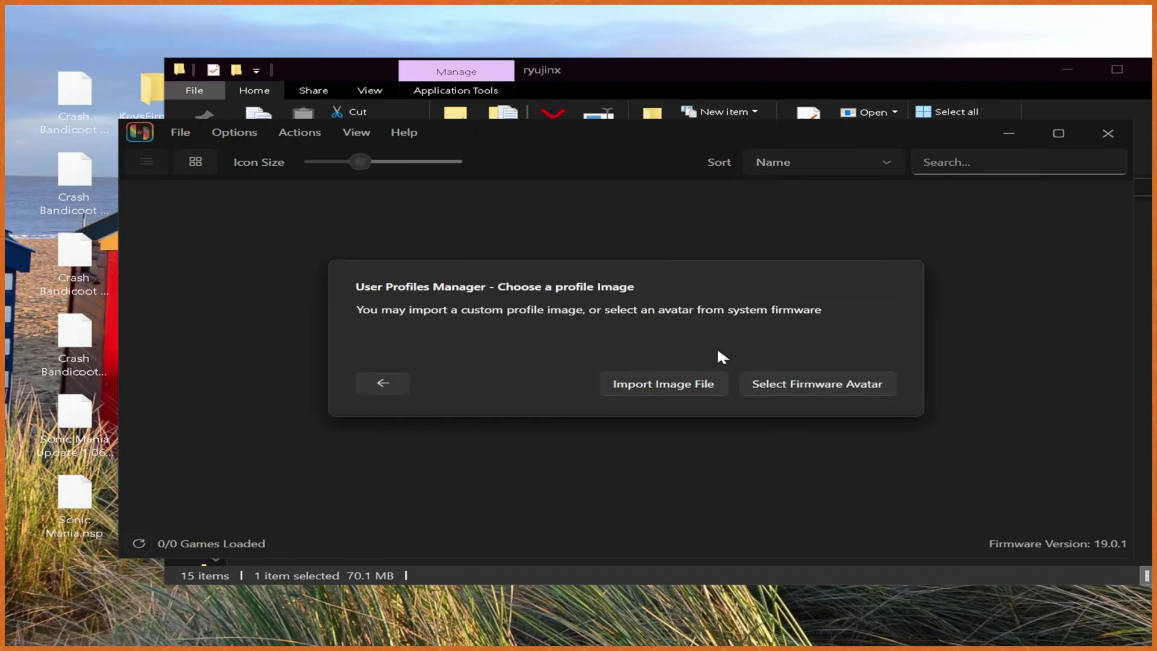
{"action": "left_click", "coordinate": [815, 389]}
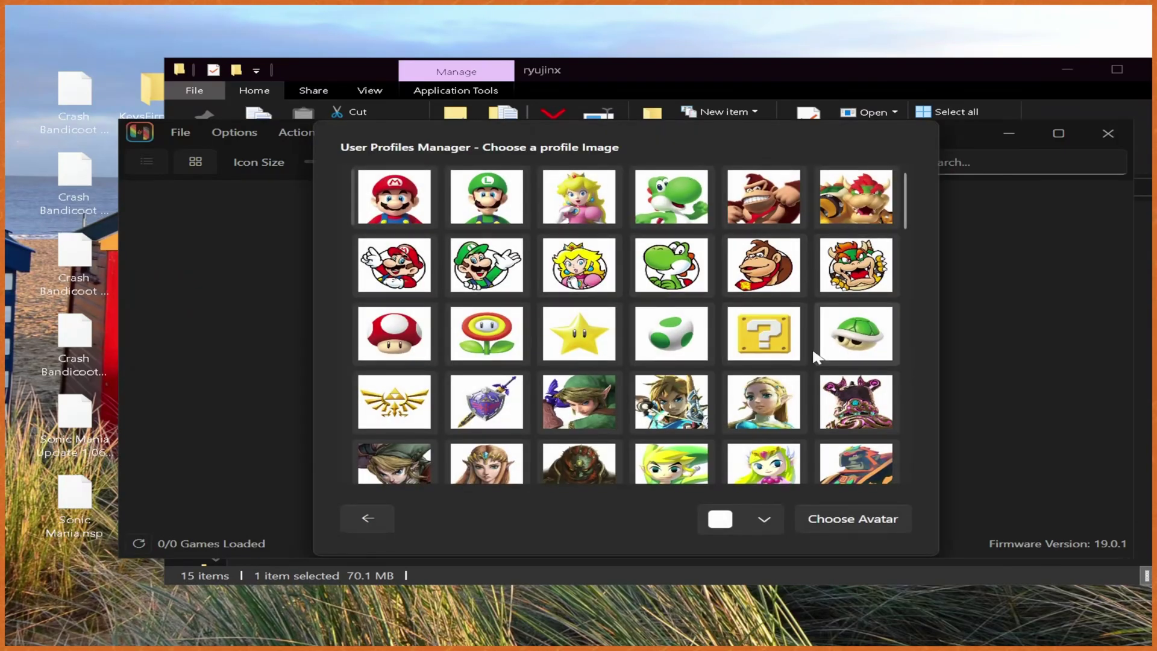
{"action": "scroll", "coordinate": [717, 317], "scroll_direction": "down", "scroll_amount": 20}
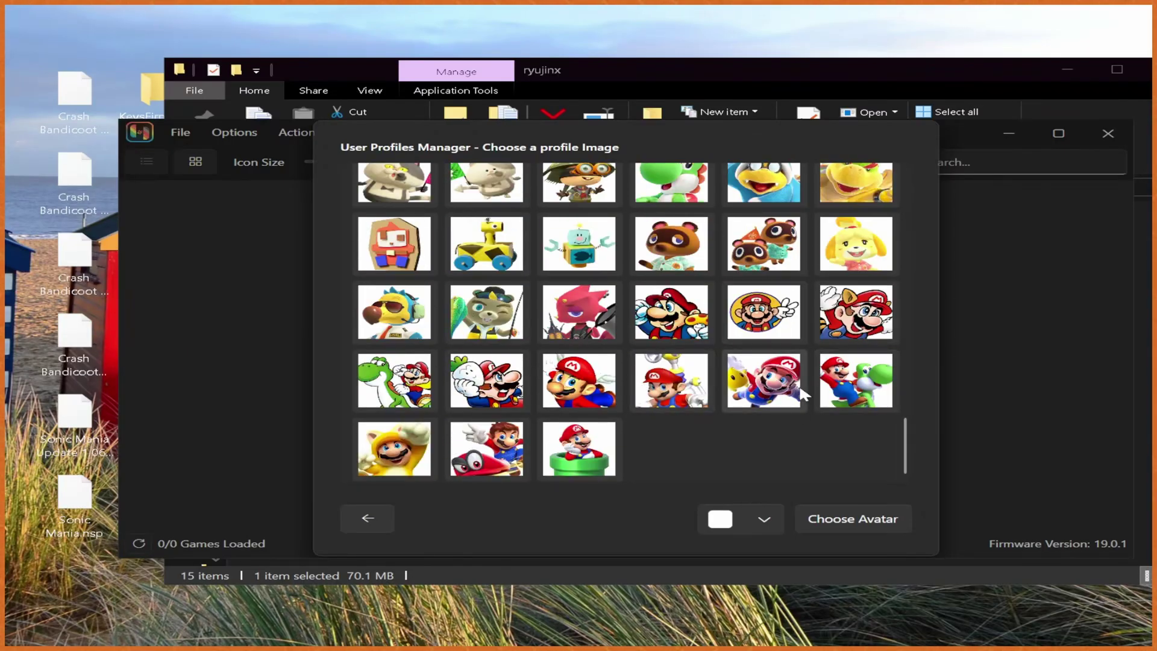
{"action": "scroll", "coordinate": [786, 388], "scroll_direction": "up", "scroll_amount": 10}
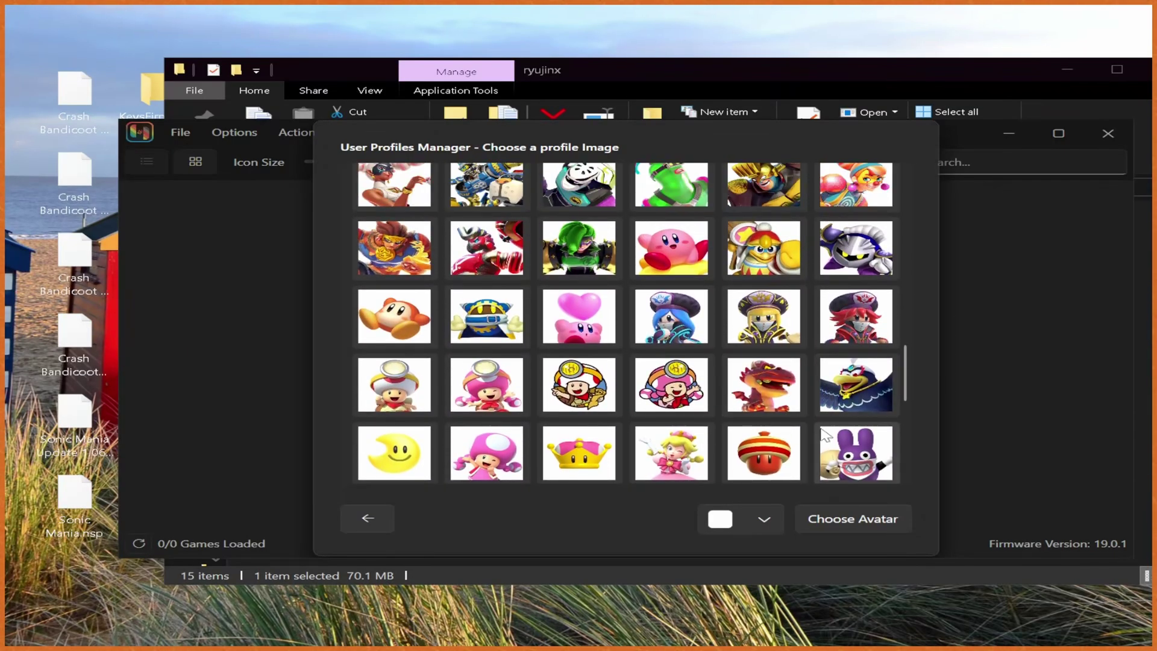
{"action": "scroll", "coordinate": [796, 368], "scroll_direction": "up", "scroll_amount": 5}
{"action": "scroll", "coordinate": [797, 362], "scroll_direction": "up", "scroll_amount": 15}
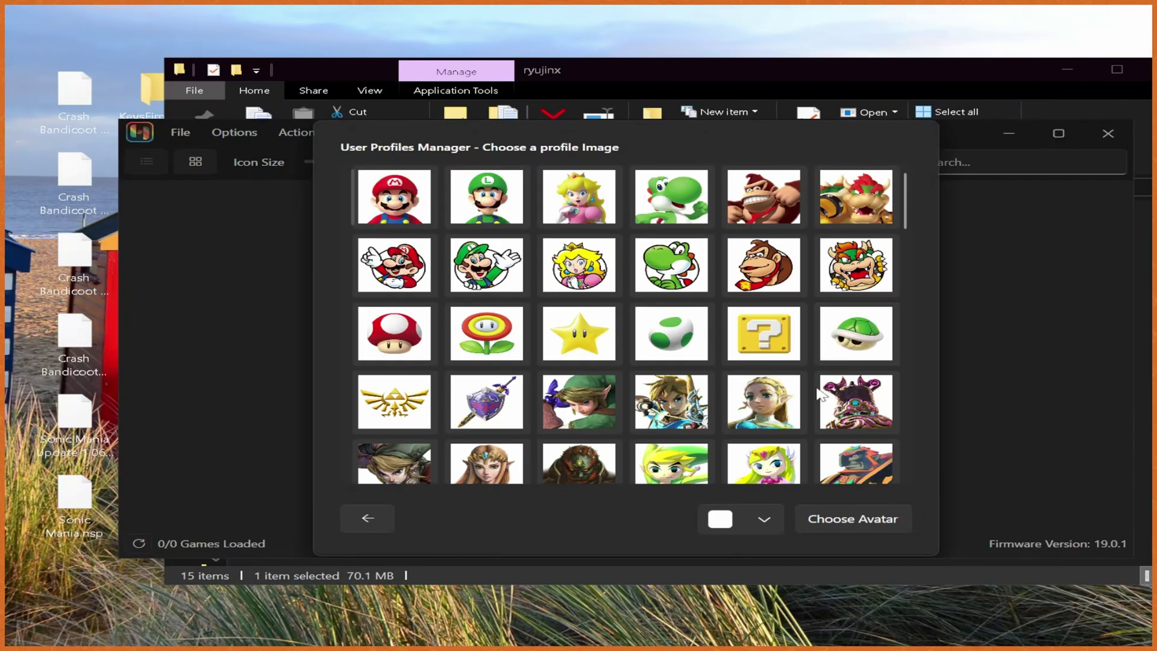
{"action": "left_click", "coordinate": [767, 350]}
{"action": "left_click", "coordinate": [763, 518]}
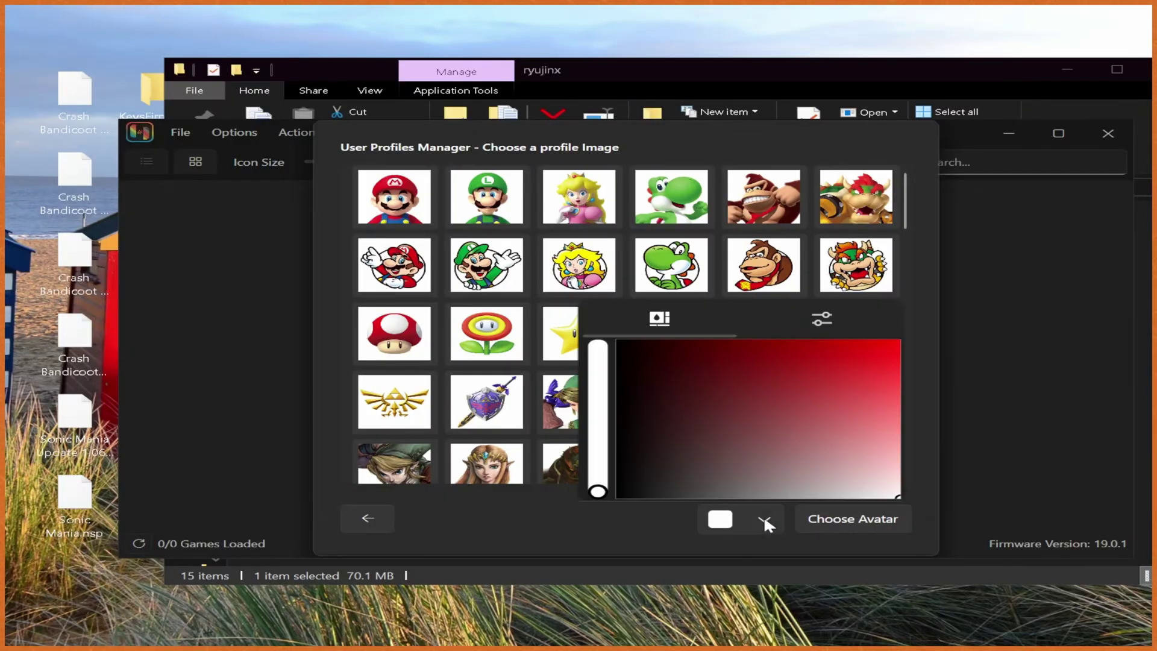
{"action": "left_click_drag", "start_coordinate": [824, 401], "coordinate": [923, 384]}
{"action": "left_click", "coordinate": [606, 552]}
{"action": "left_click", "coordinate": [879, 517]}
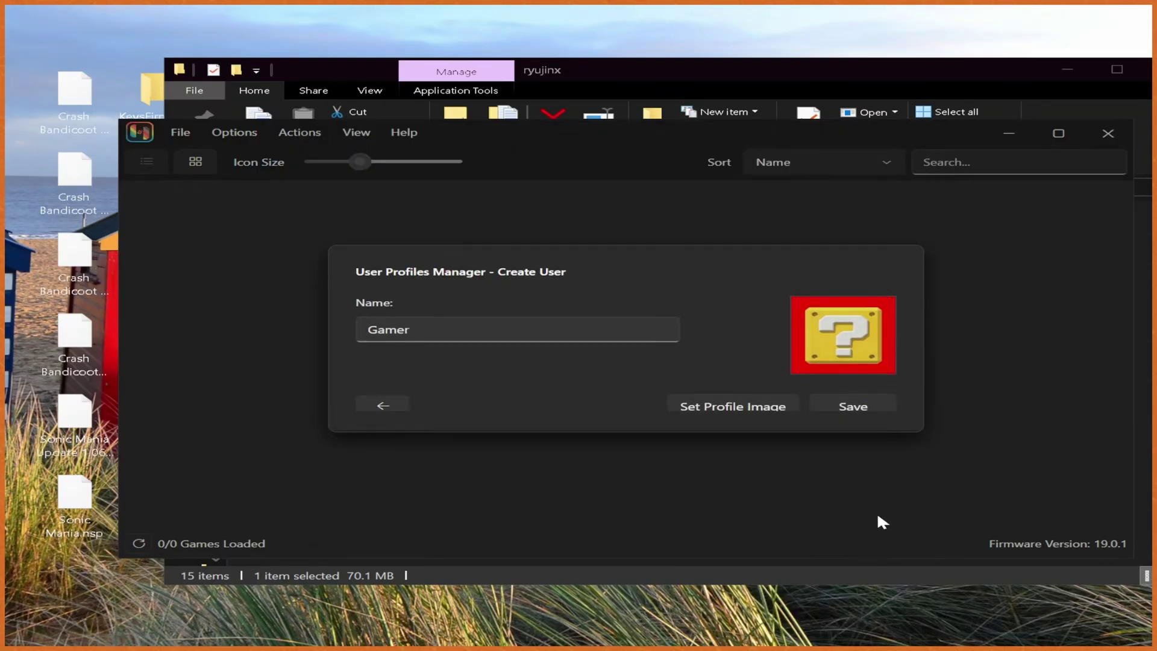
{"action": "left_click", "coordinate": [851, 399]}
{"action": "left_click", "coordinate": [434, 361]}
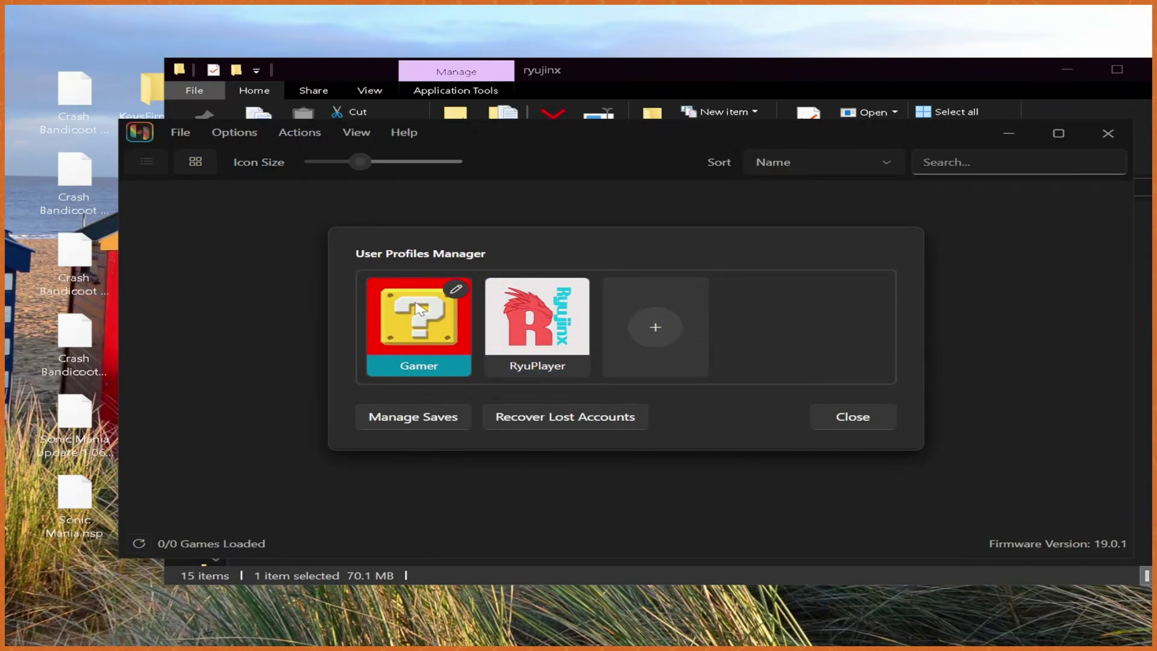
- Close the profile manager, open Options > Settings in full view, and keep the Dark theme
{"action": "left_click", "coordinate": [848, 417]}
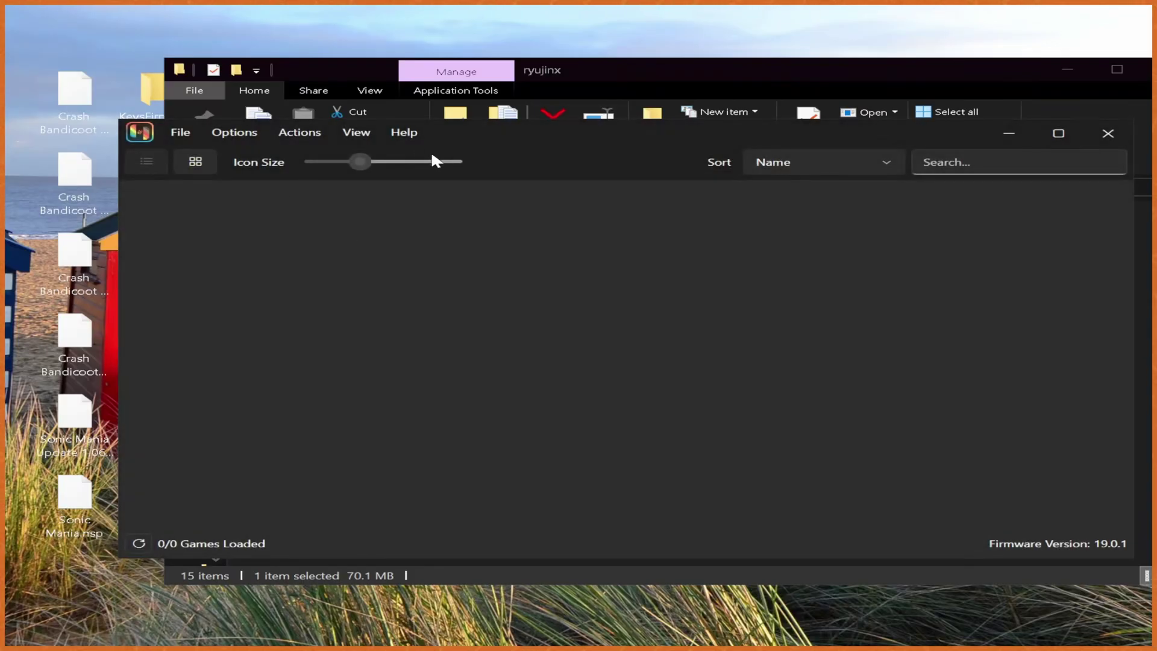
{"action": "left_click", "coordinate": [244, 133]}
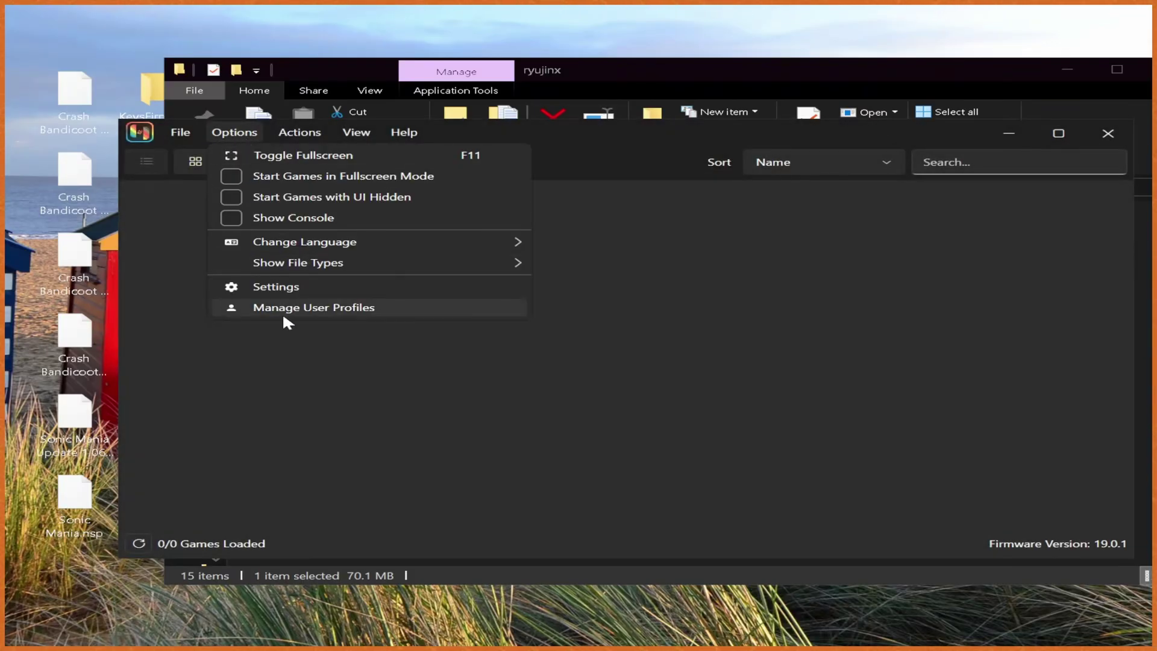
{"action": "left_click", "coordinate": [276, 287]}
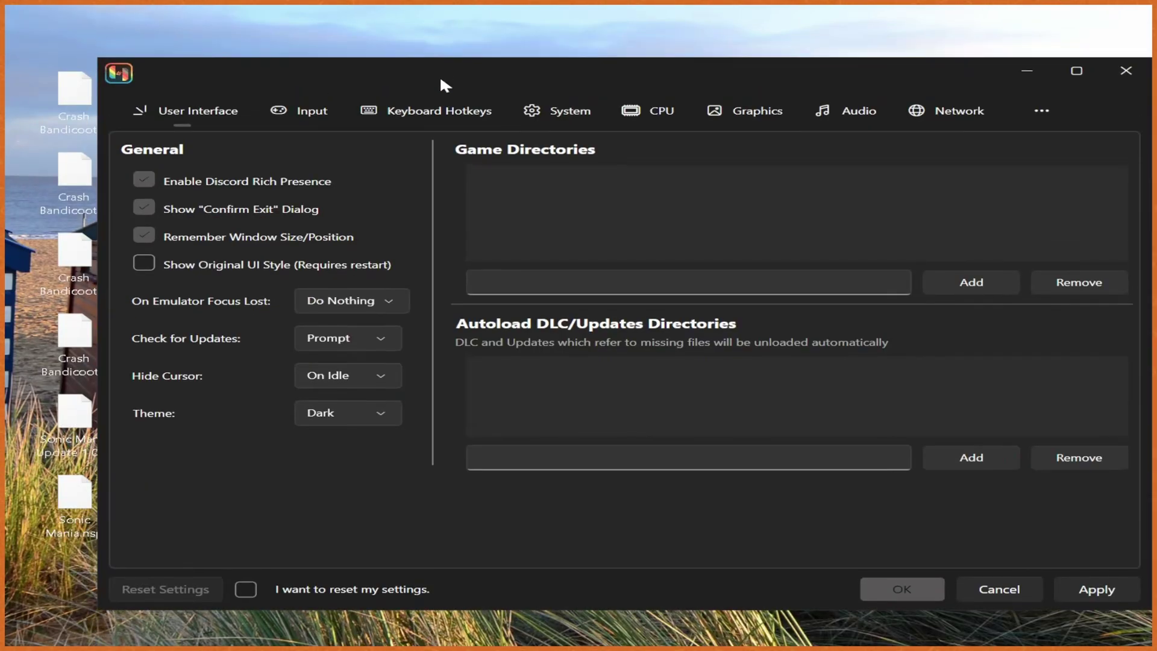
{"action": "left_click_drag", "start_coordinate": [445, 85], "coordinate": [393, 88]}
{"action": "left_click", "coordinate": [289, 416]}
{"action": "left_click", "coordinate": [235, 428]}
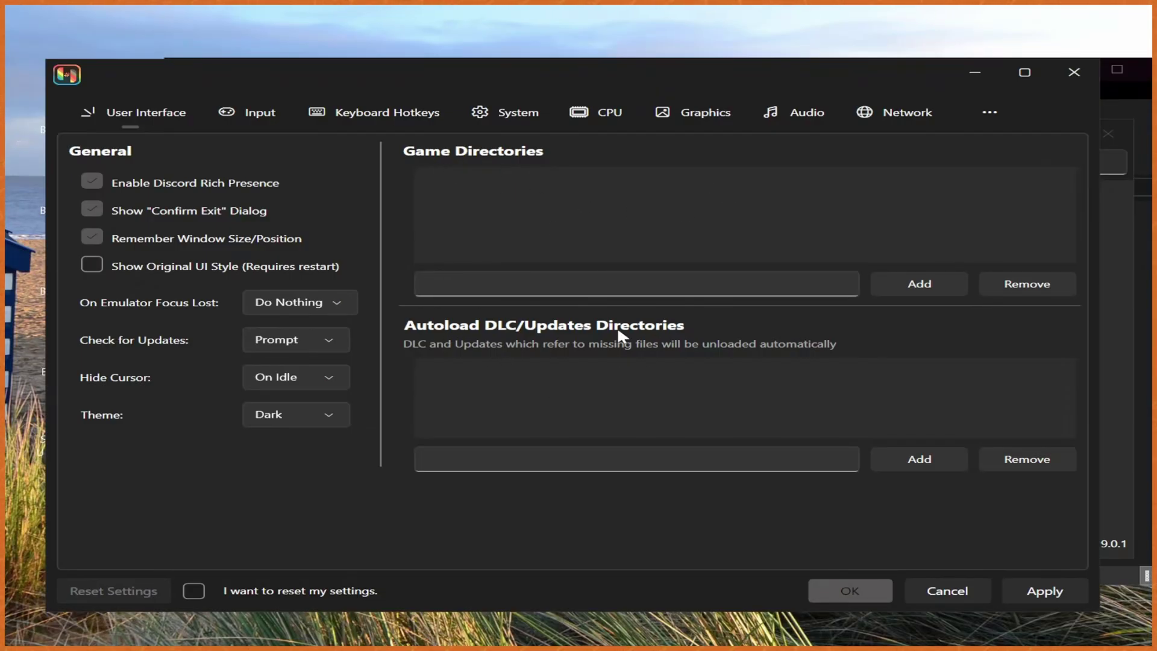
- Add Desktop under Game Directories and Autoload DLC/Updates, and disable Discord Rich Presence
{"action": "left_click", "coordinate": [916, 284]}
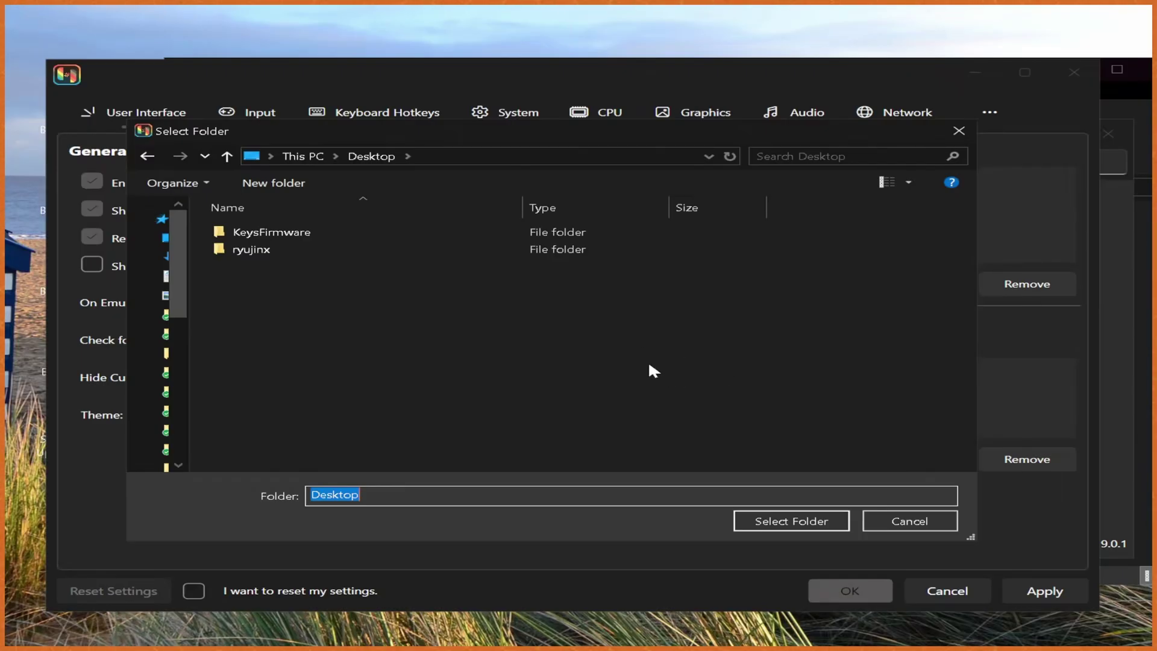
{"action": "left_click", "coordinate": [794, 525]}
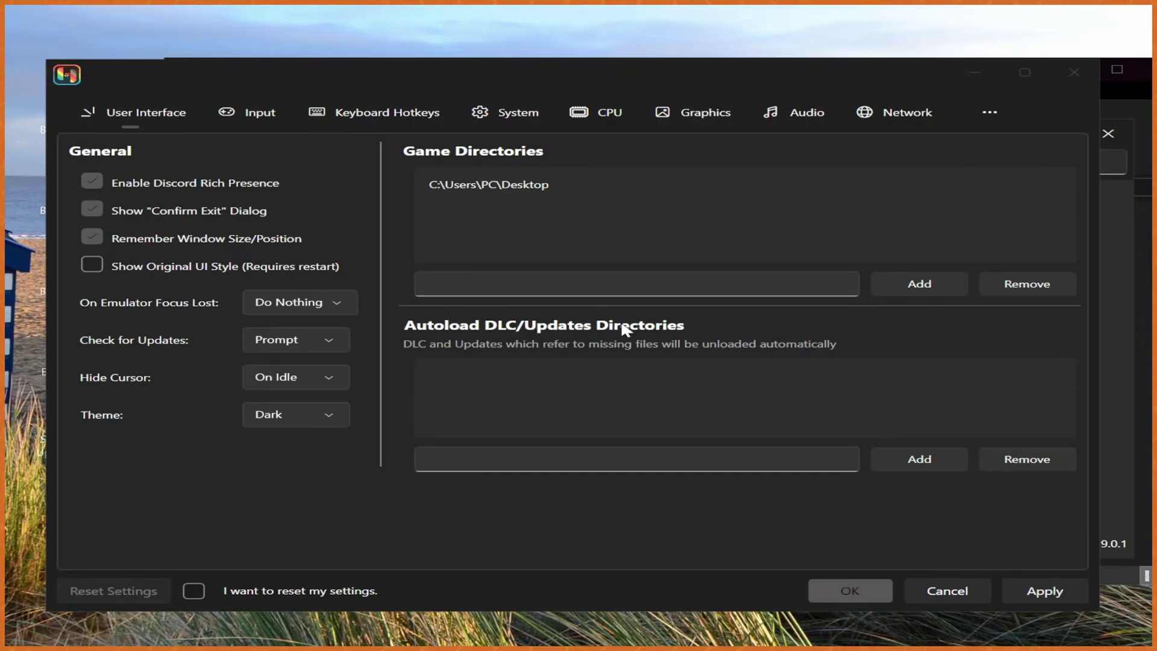
{"action": "left_click", "coordinate": [911, 462]}
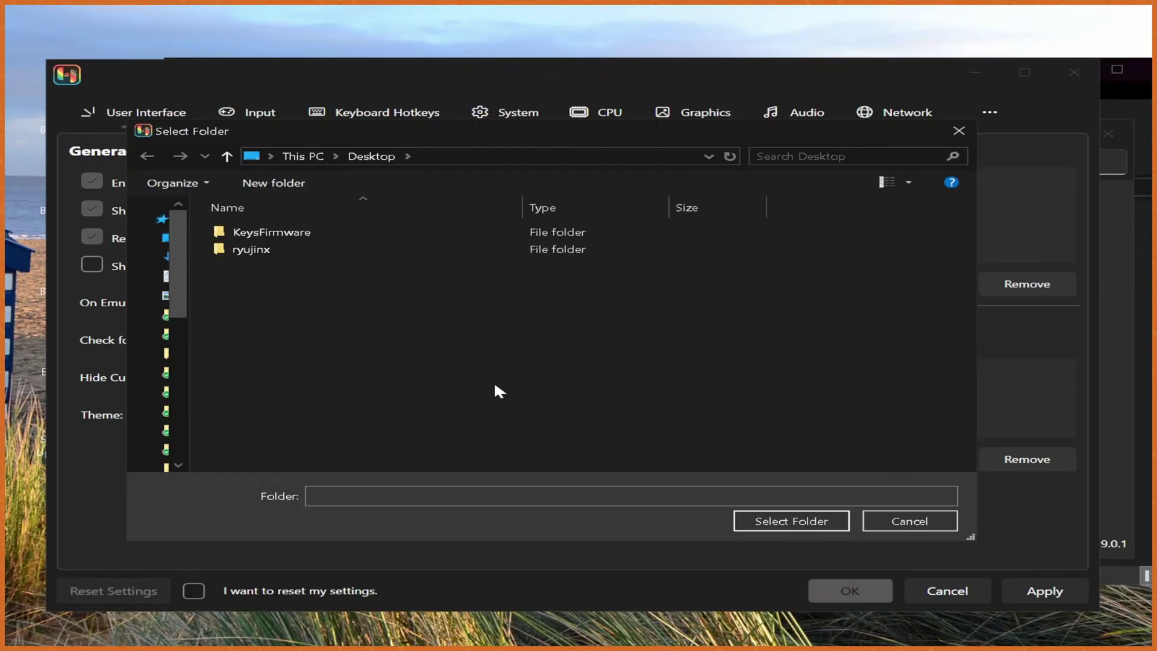
{"action": "left_click", "coordinate": [792, 520]}
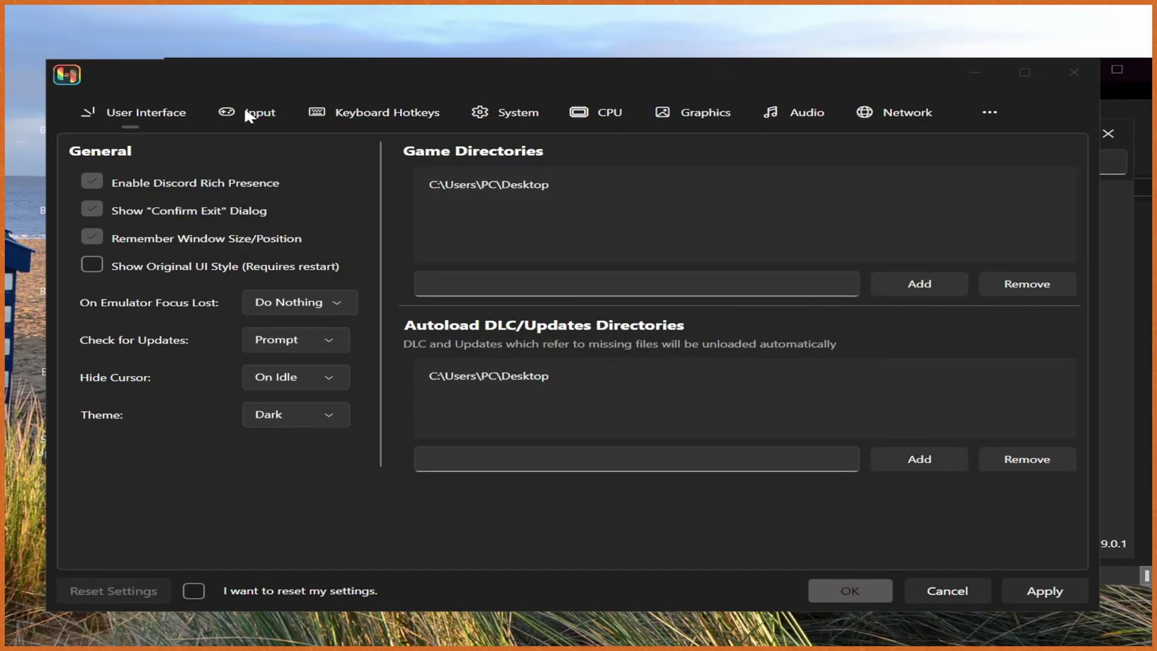
{"action": "left_click", "coordinate": [160, 183]}
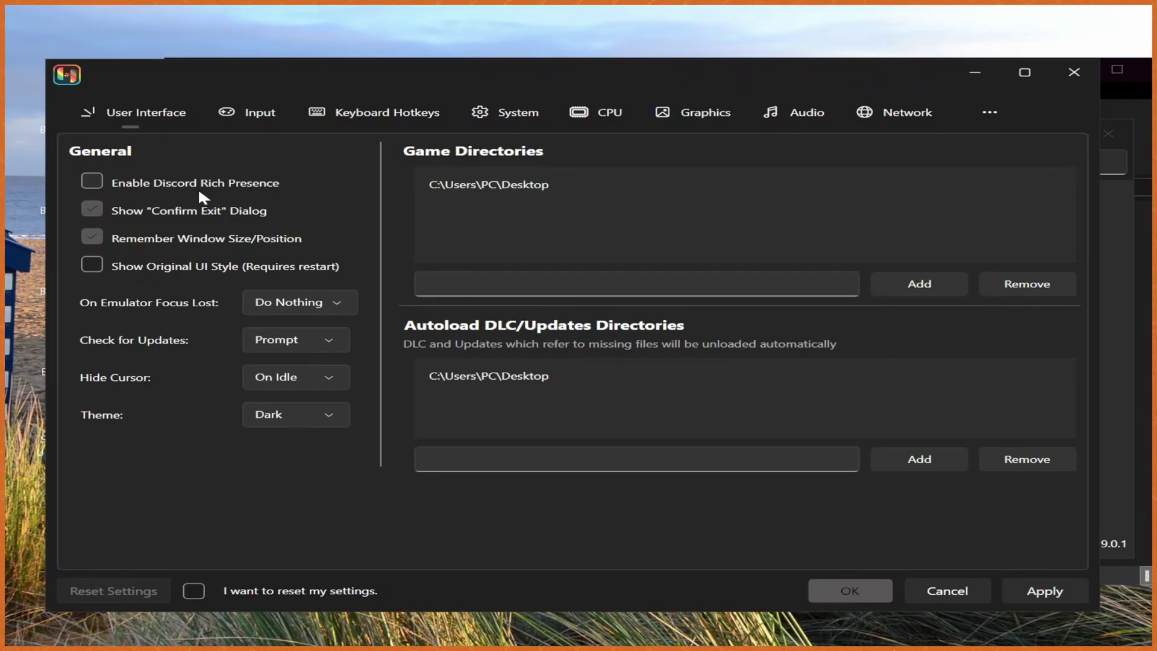
{"action": "left_click", "coordinate": [248, 115]}
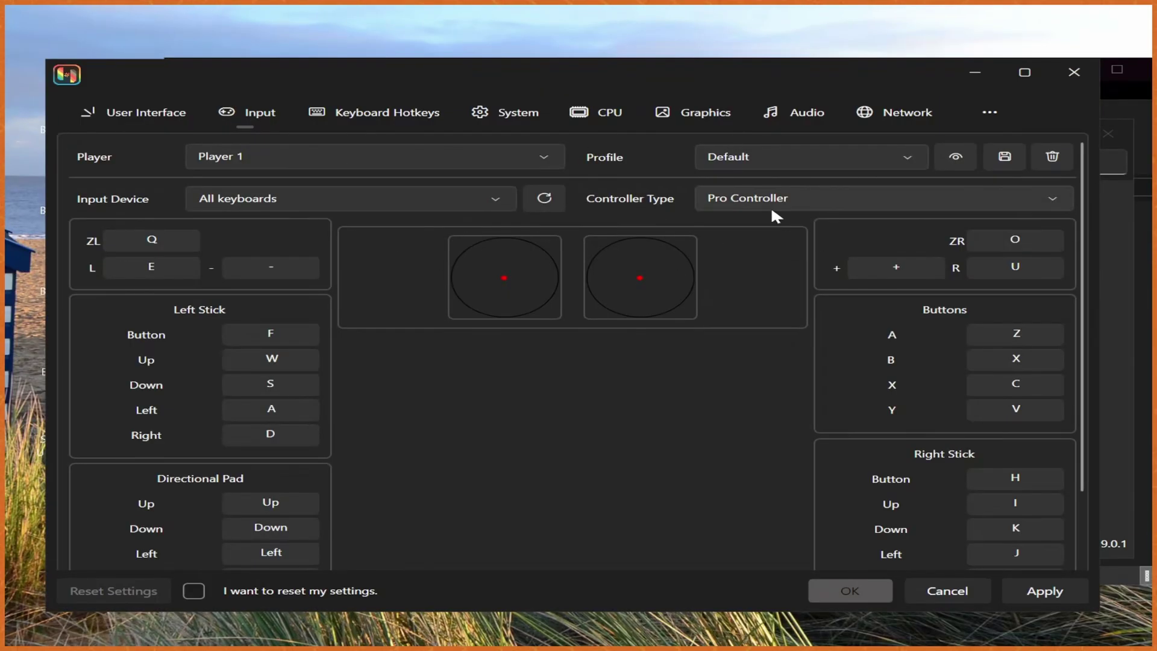
{"action": "left_click", "coordinate": [404, 205]}
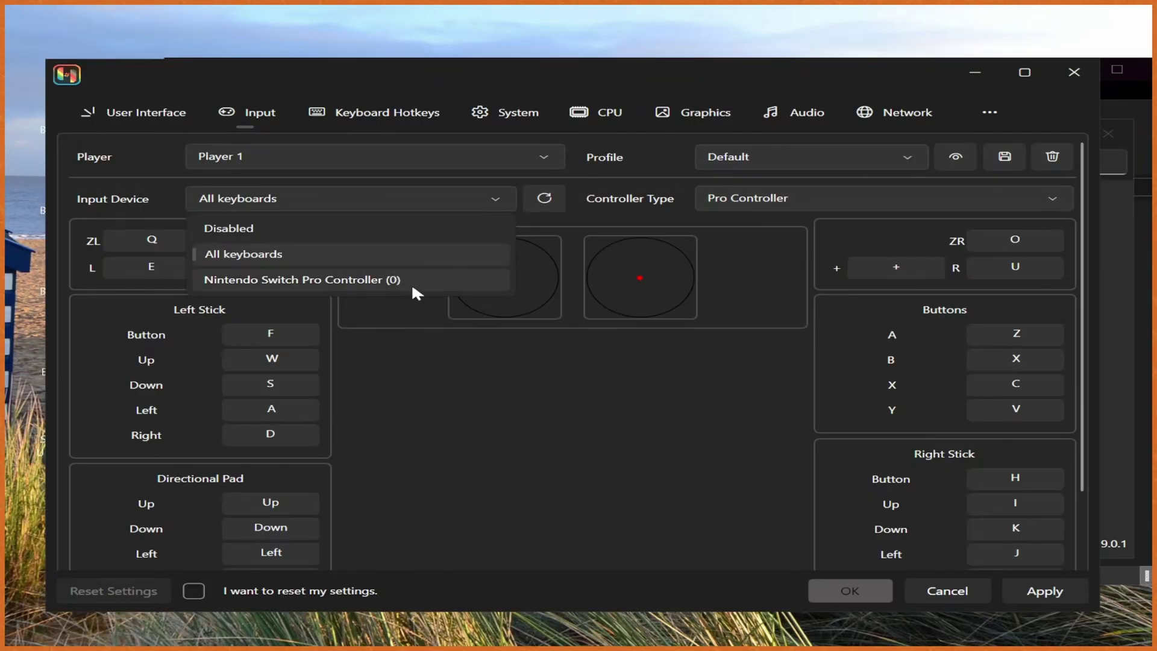
{"action": "left_click", "coordinate": [449, 282]}
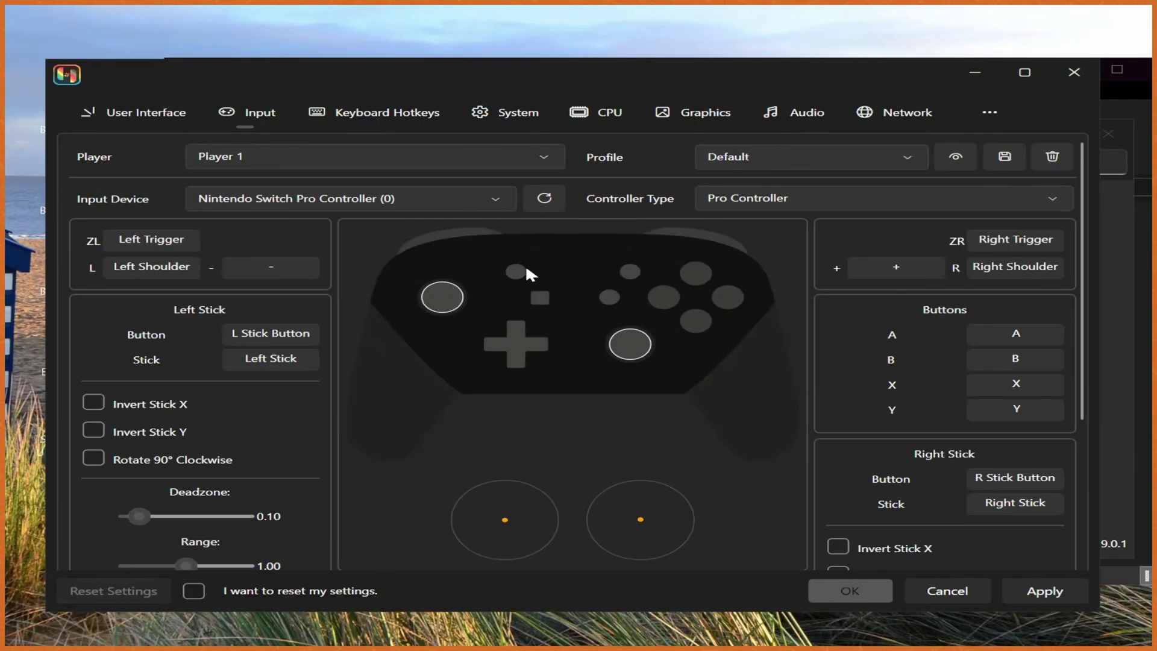
{"action": "scroll", "coordinate": [633, 362], "scroll_direction": "down", "scroll_amount": 3}
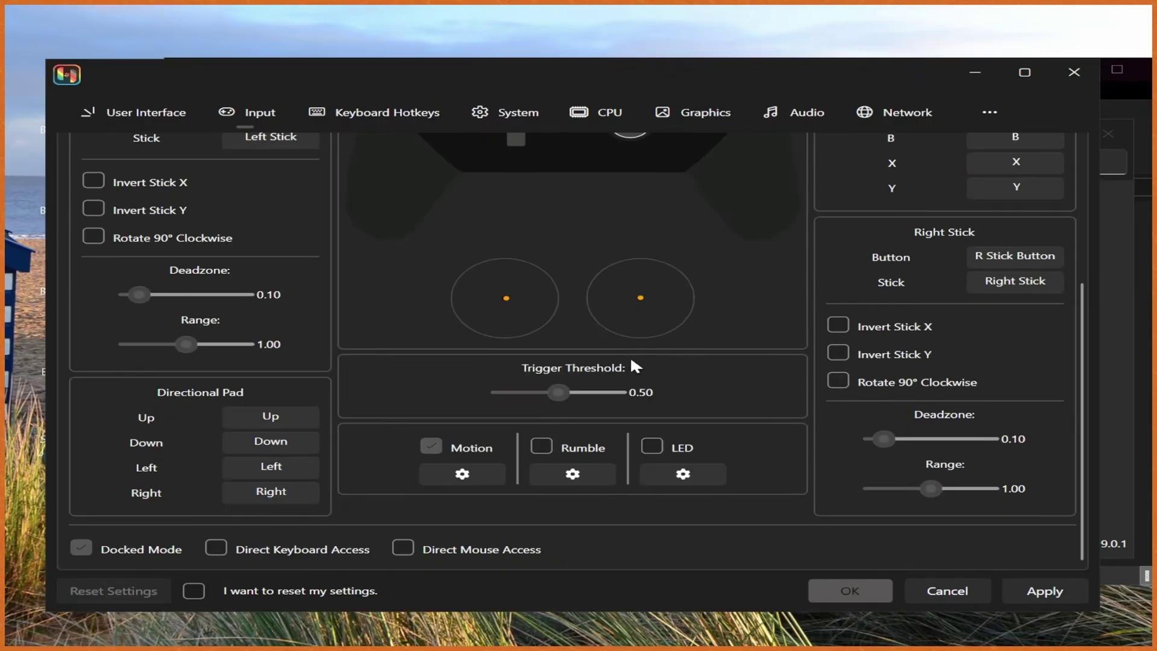
{"action": "scroll", "coordinate": [632, 362], "scroll_direction": "up", "scroll_amount": 3}
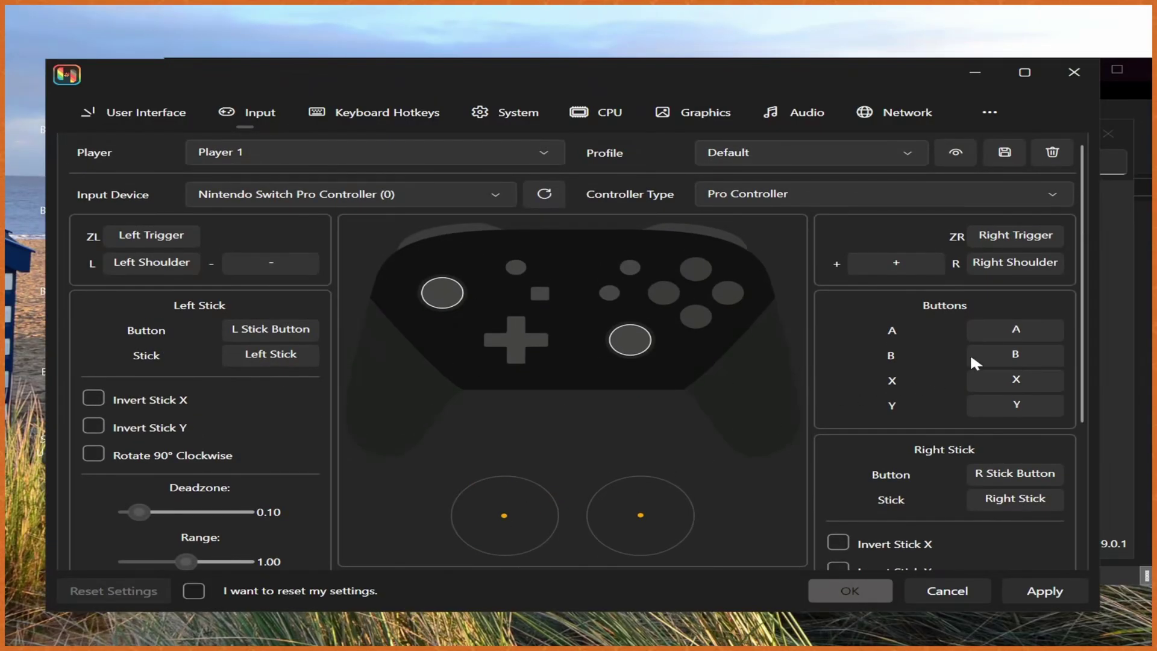
{"action": "scroll", "coordinate": [1034, 332], "scroll_direction": "down", "scroll_amount": 1}
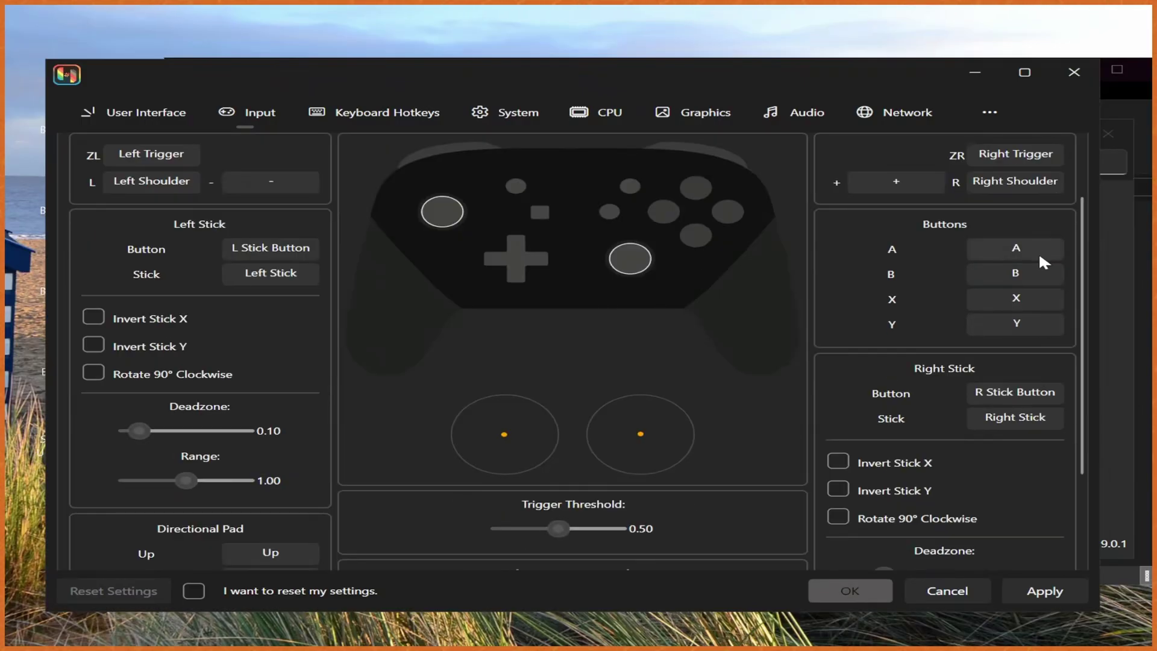
{"action": "scroll", "coordinate": [627, 305], "scroll_direction": "down", "scroll_amount": 2}
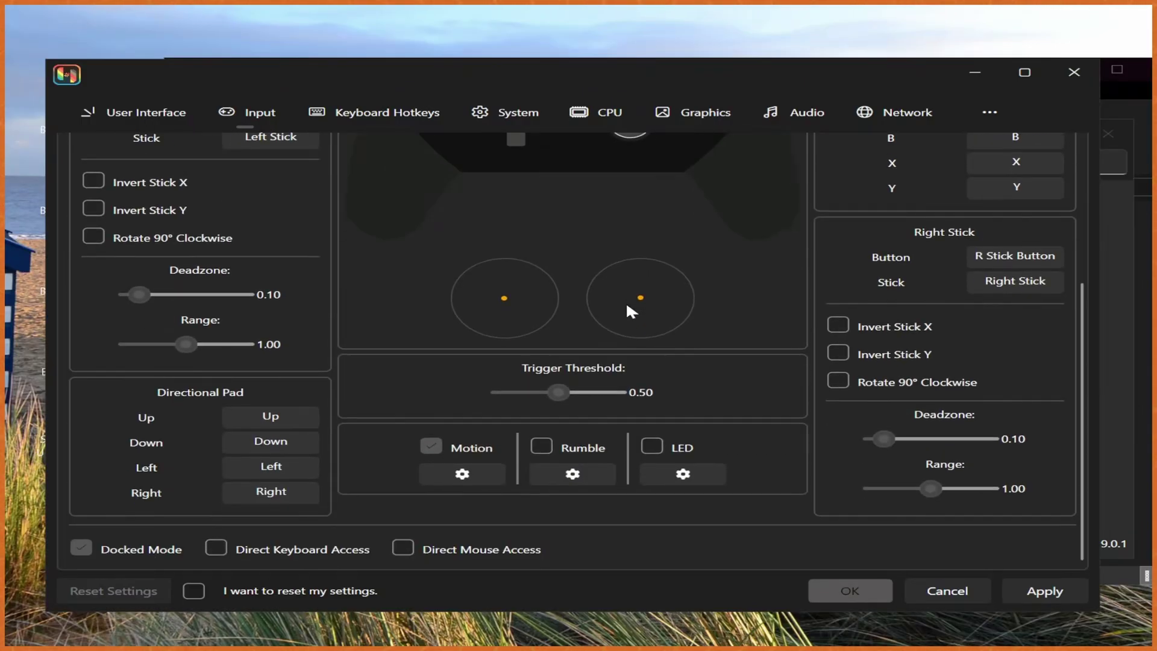
{"action": "scroll", "coordinate": [627, 305], "scroll_direction": "up", "scroll_amount": 2}
{"action": "scroll", "coordinate": [627, 305], "scroll_direction": "down", "scroll_amount": 2}
{"action": "left_click", "coordinate": [453, 479]}
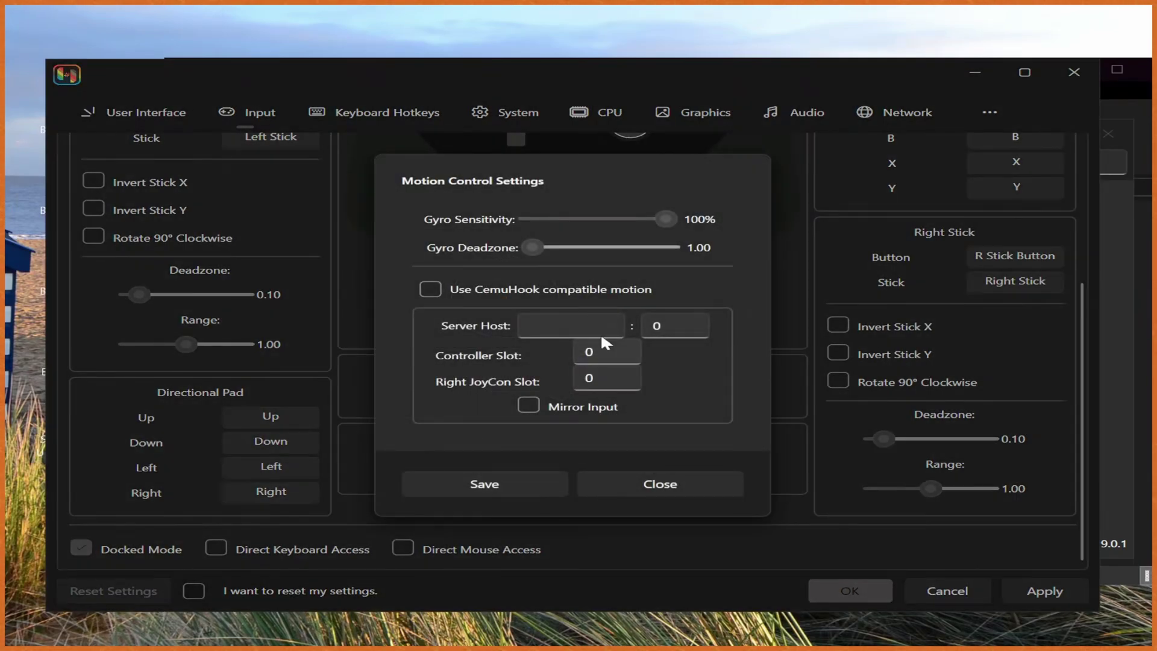
{"action": "left_click", "coordinate": [677, 484]}
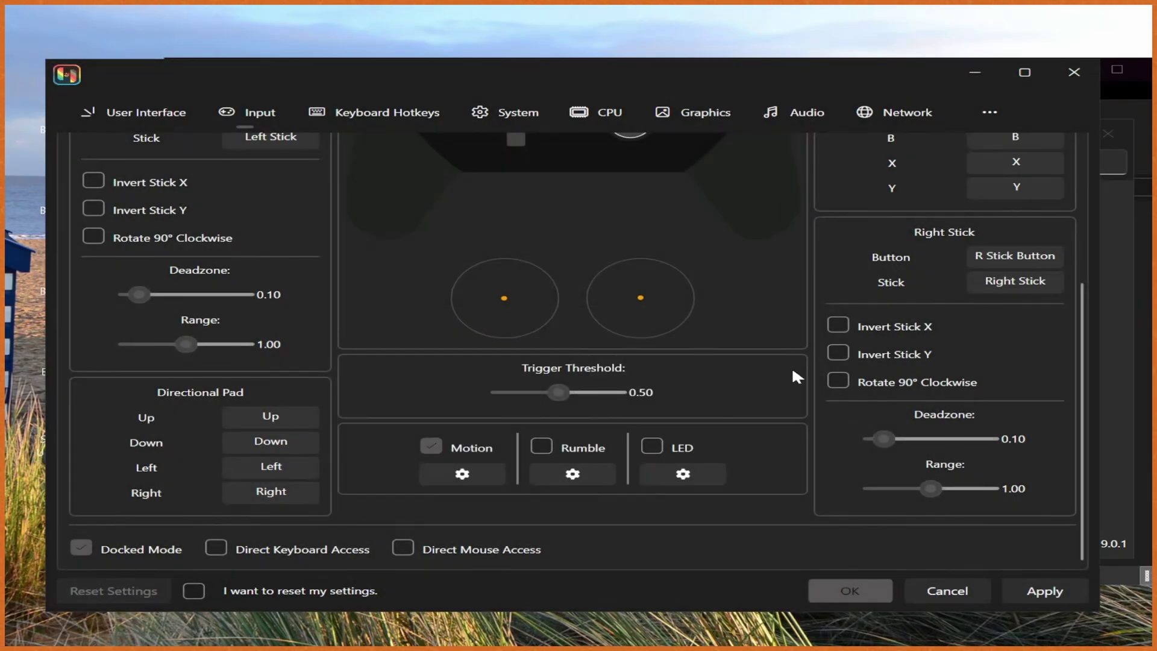
{"action": "scroll", "coordinate": [792, 366], "scroll_direction": "up", "scroll_amount": 4}
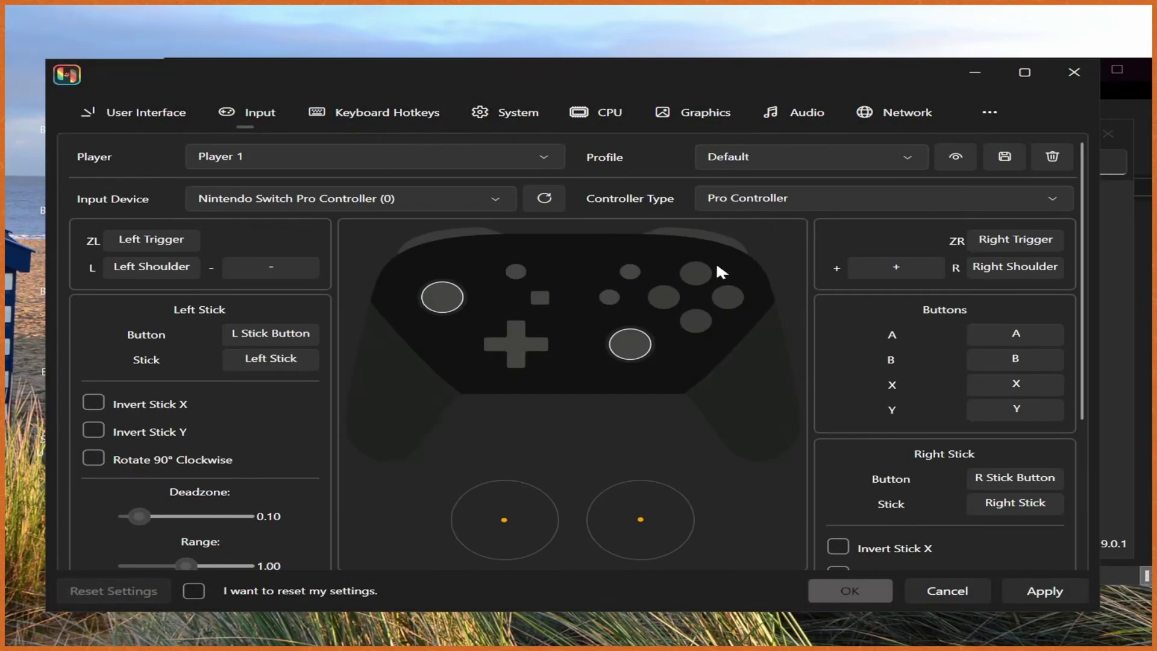
- Save the current controller mapping as a profile named 'ProCon' and select it
{"action": "left_click", "coordinate": [741, 157]}
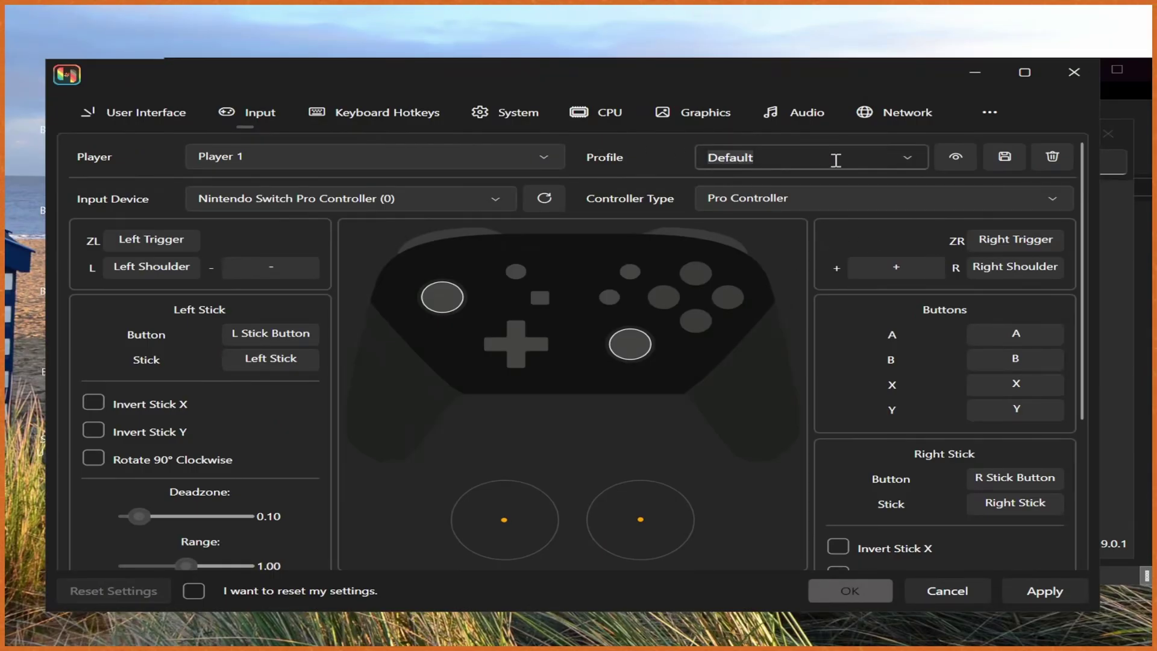
{"action": "type", "text": "ProCon"}
{"action": "left_click", "coordinate": [998, 158]}
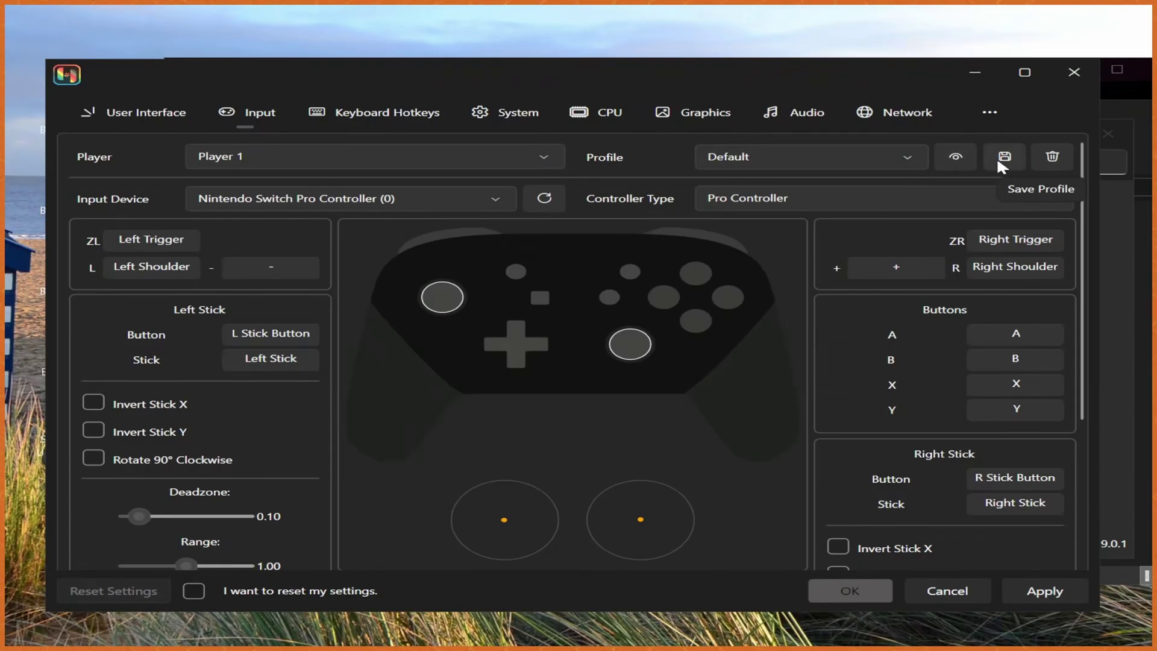
{"action": "left_click", "coordinate": [907, 157]}
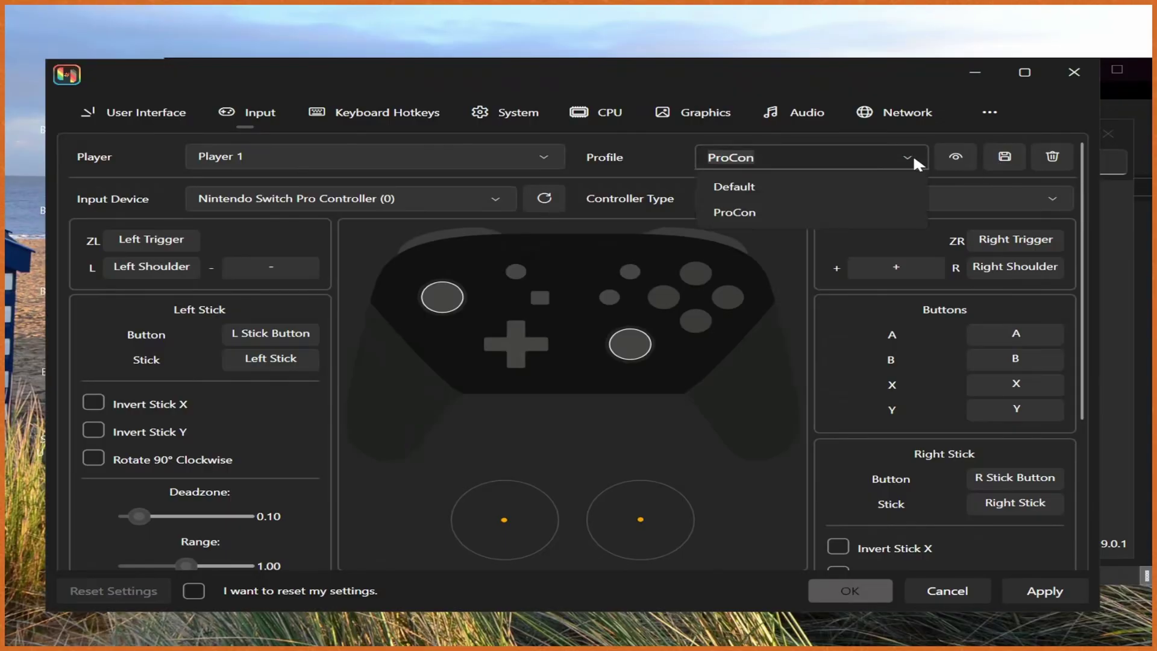
{"action": "left_click", "coordinate": [827, 208]}
- Raise the left stick deadzone to 0.25 and the right stick deadzone to about 0.26
{"action": "scroll", "coordinate": [730, 299], "scroll_direction": "down", "scroll_amount": 3}
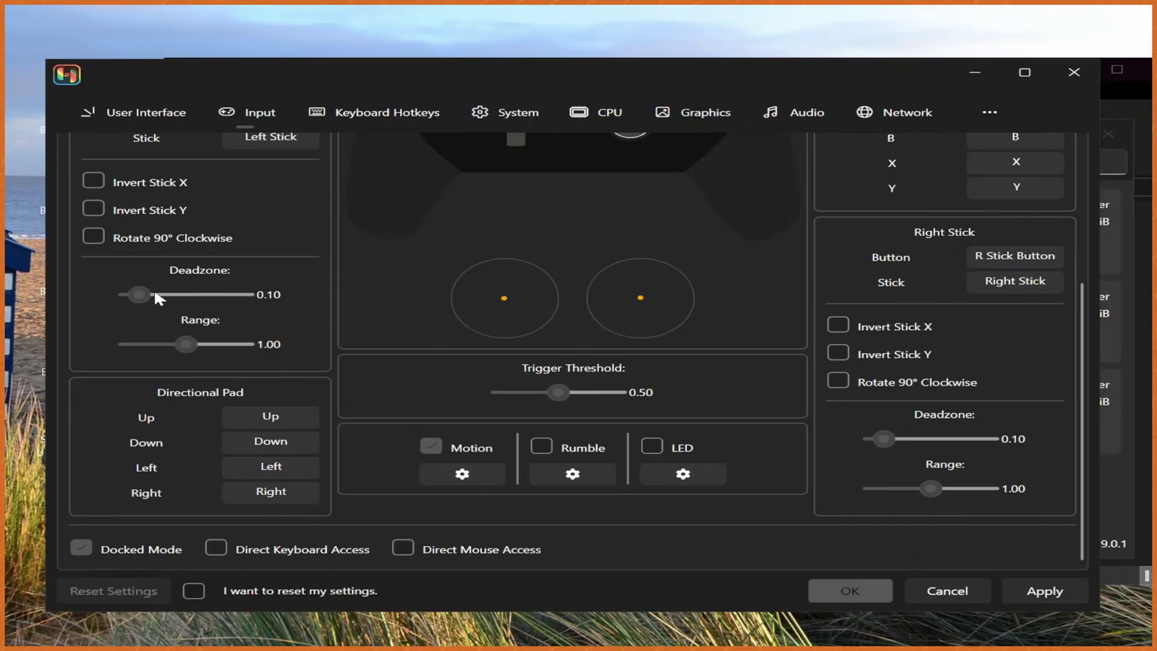
{"action": "left_click_drag", "start_coordinate": [135, 304], "coordinate": [156, 303]}
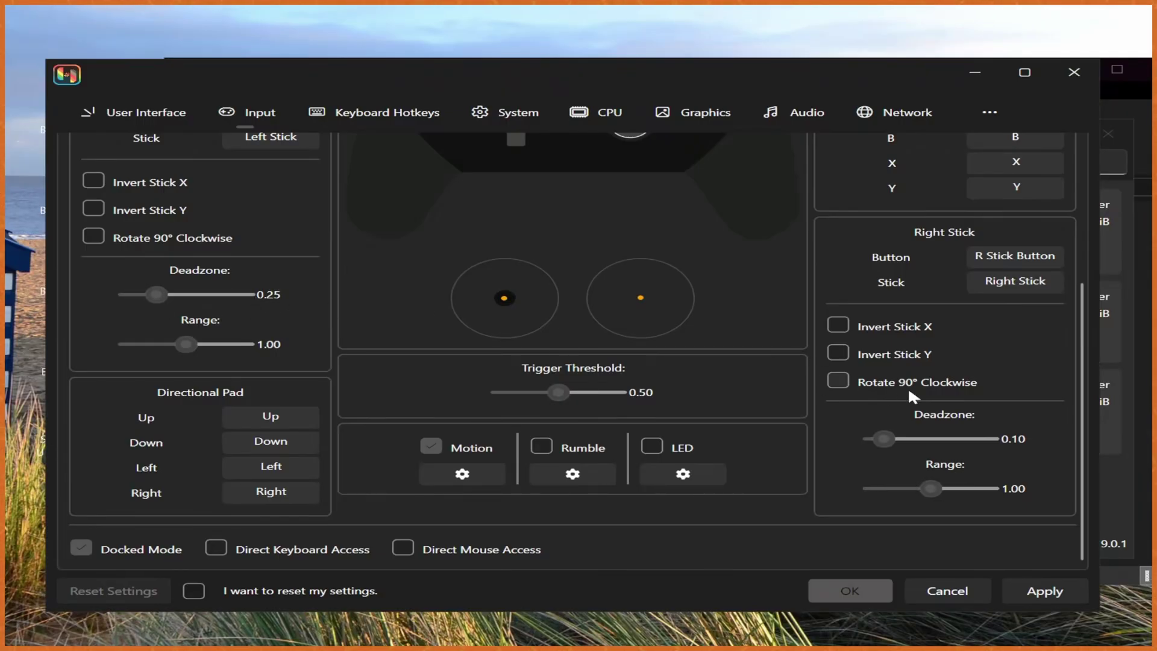
{"action": "left_click_drag", "start_coordinate": [885, 439], "coordinate": [903, 438]}
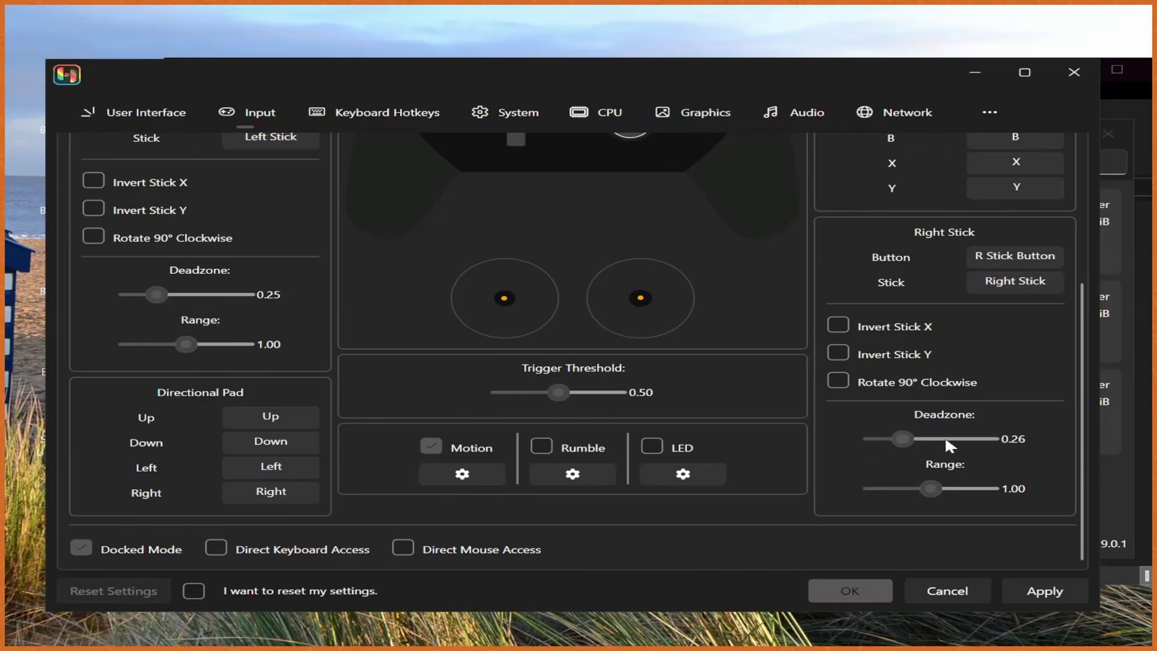
{"action": "scroll", "coordinate": [631, 190], "scroll_direction": "up", "scroll_amount": 4}
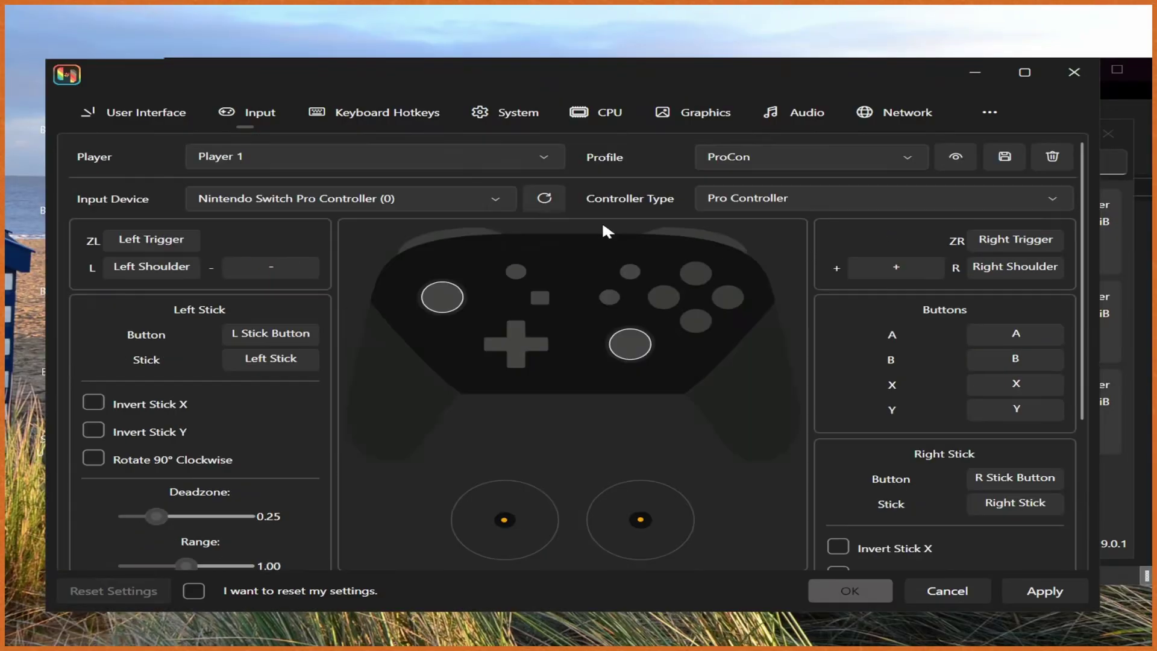
- Look through the Keyboard Hotkeys and System settings, keeping DRAM size at 4GiB
{"action": "left_click", "coordinate": [399, 115]}
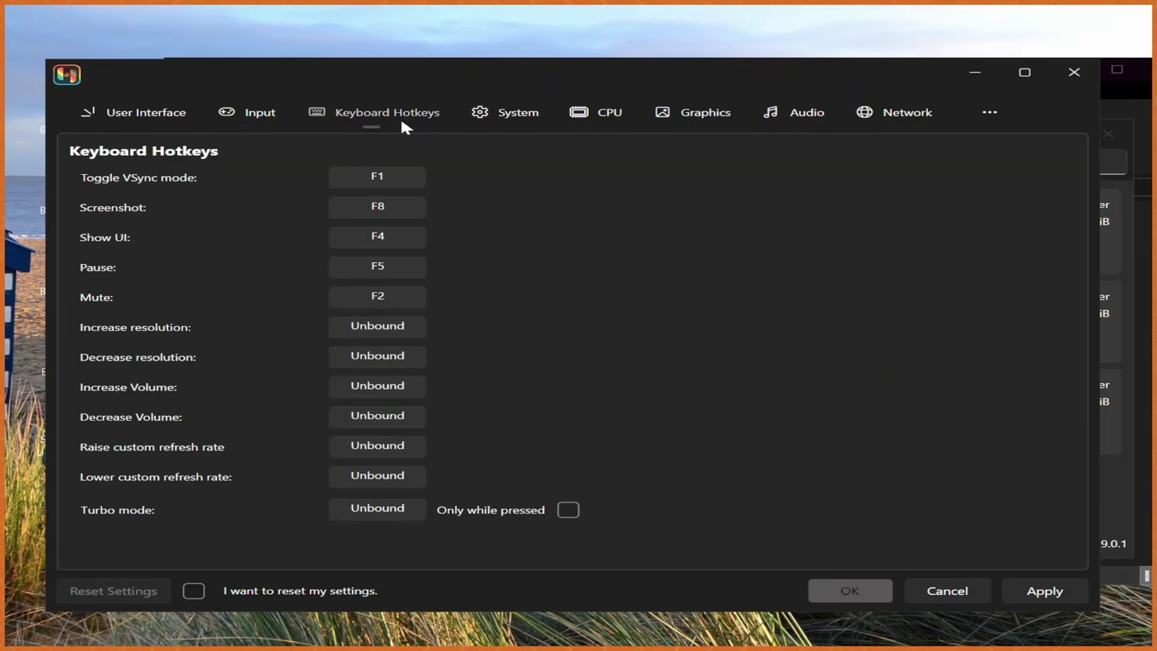
{"action": "left_click", "coordinate": [522, 118]}
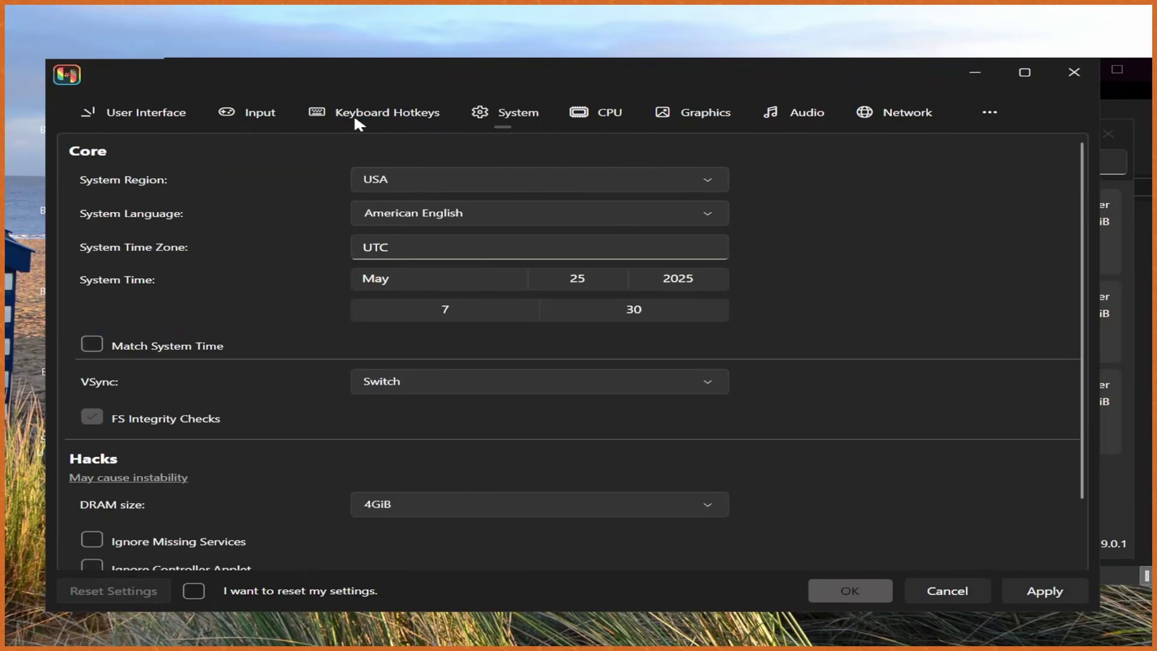
{"action": "scroll", "coordinate": [899, 283], "scroll_direction": "down", "scroll_amount": 2}
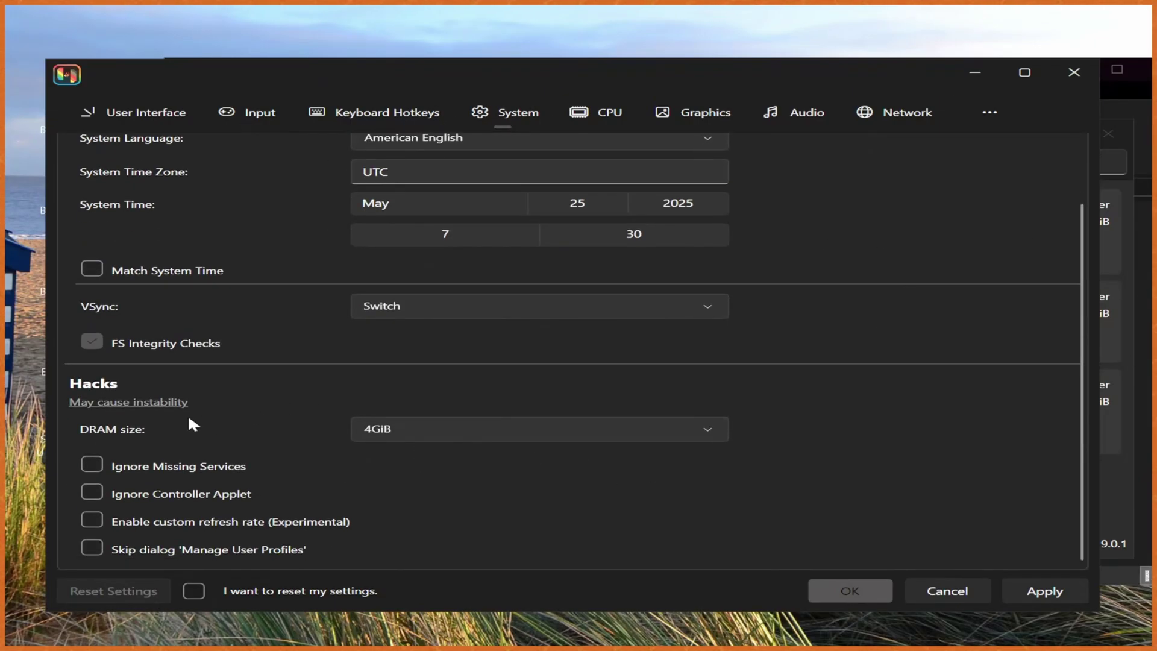
{"action": "left_click", "coordinate": [443, 428]}
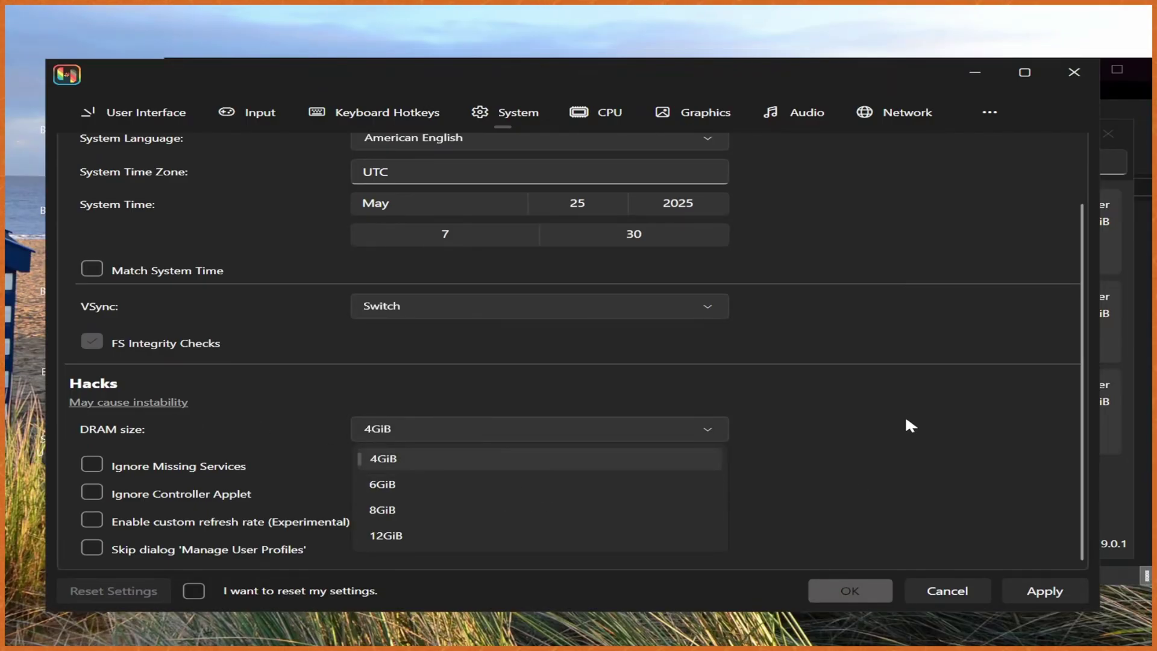
{"action": "left_click", "coordinate": [922, 419]}
{"action": "scroll", "coordinate": [910, 401], "scroll_direction": "up", "scroll_amount": 2}
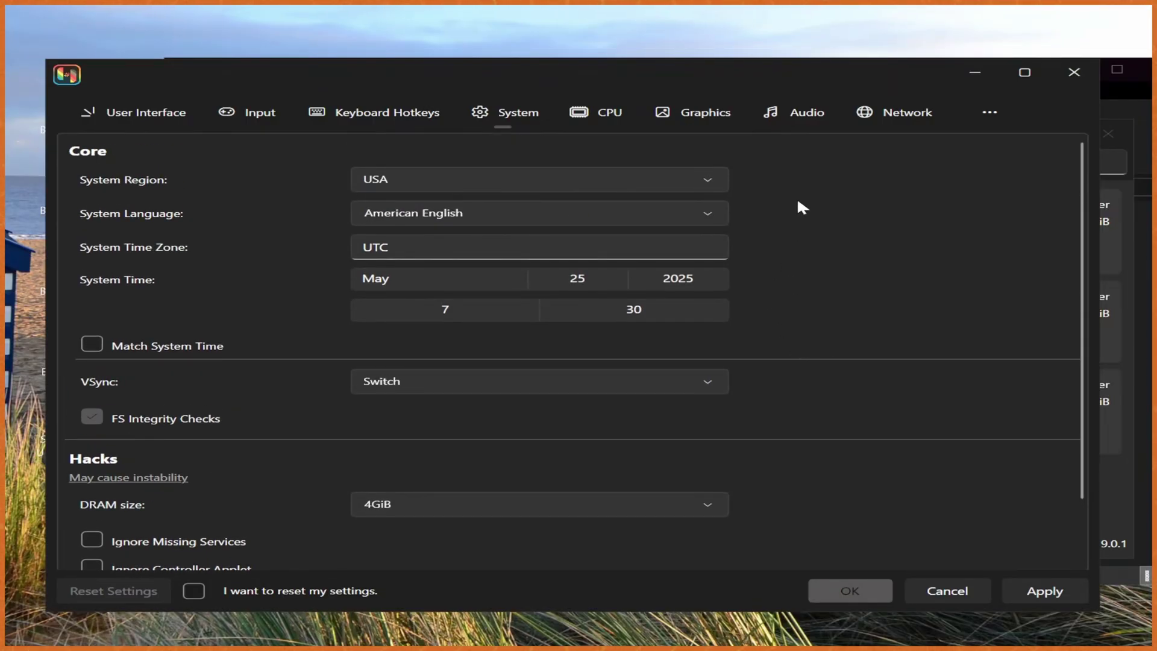
- Check the CPU settings, then review the Graphics backend options with Vulkan selected
{"action": "left_click", "coordinate": [599, 123]}
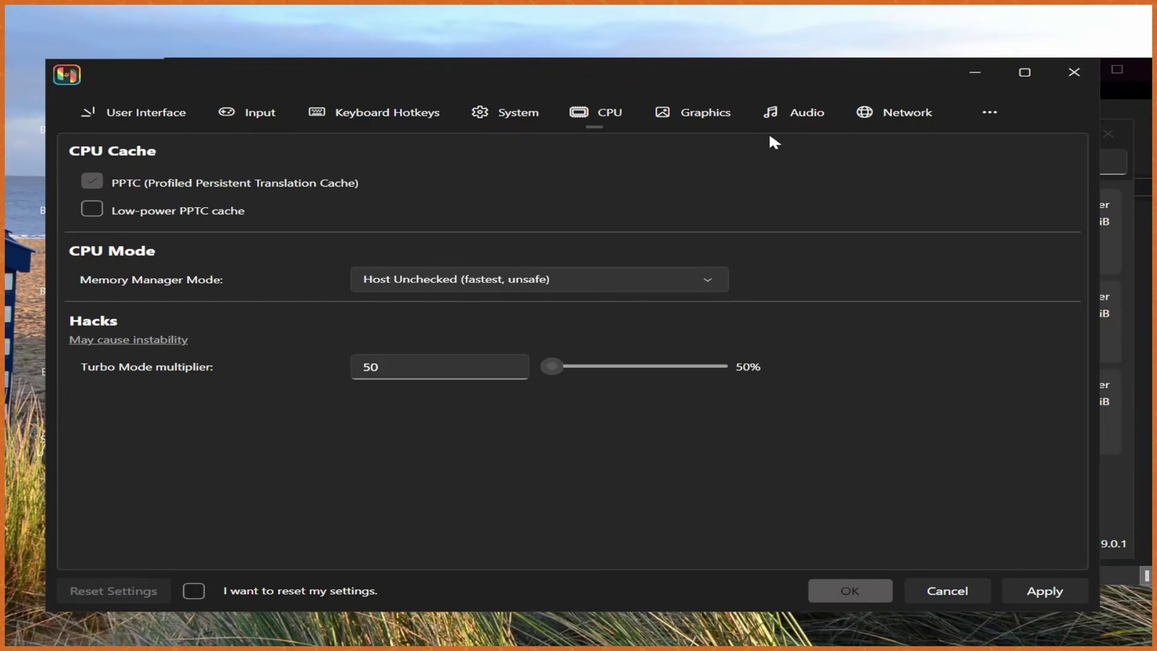
{"action": "left_click", "coordinate": [693, 121]}
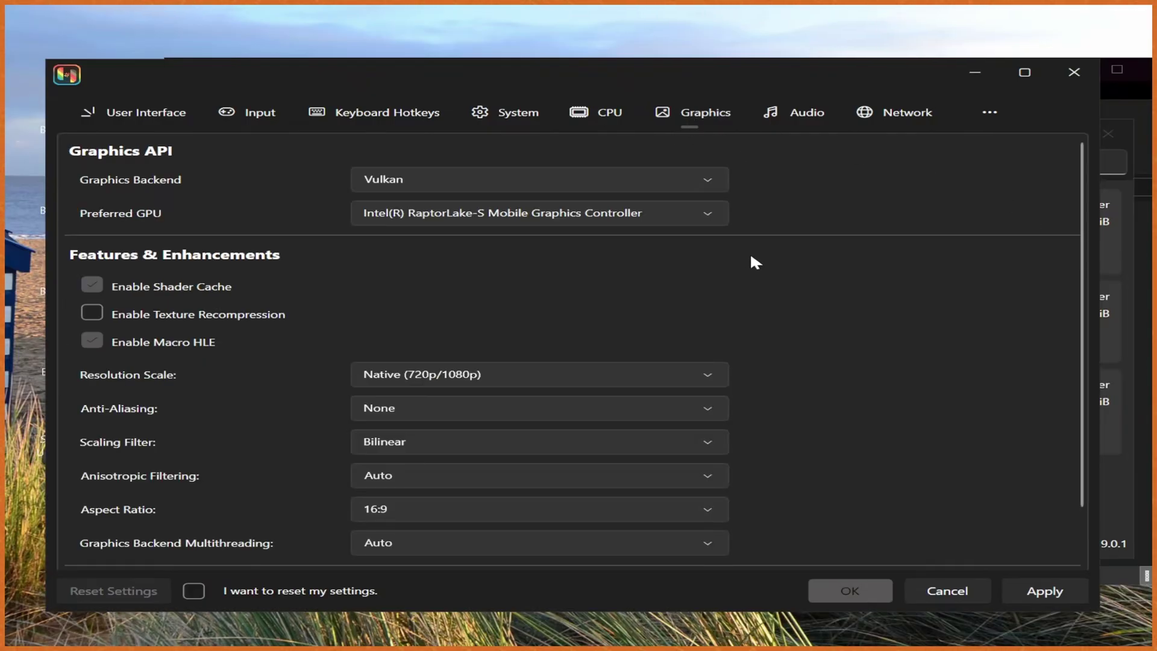
{"action": "left_click", "coordinate": [554, 181]}
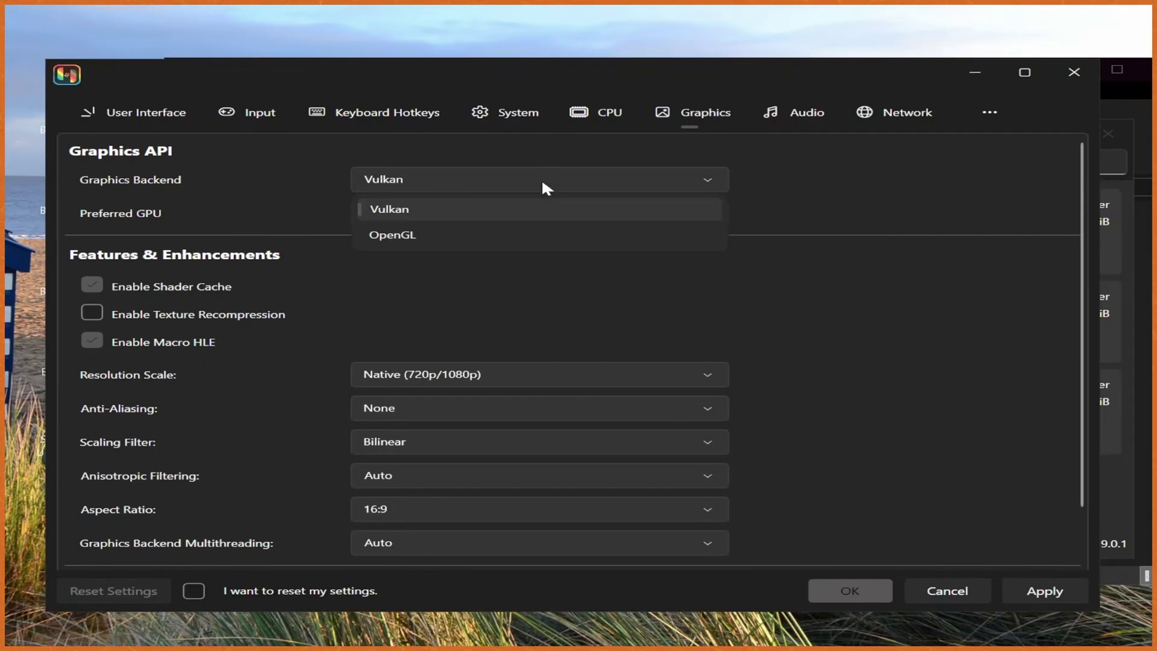
- Keep Vulkan as the backend and make the NVIDIA GeForce RTX 4070 the preferred GPU
{"action": "left_click", "coordinate": [441, 211]}
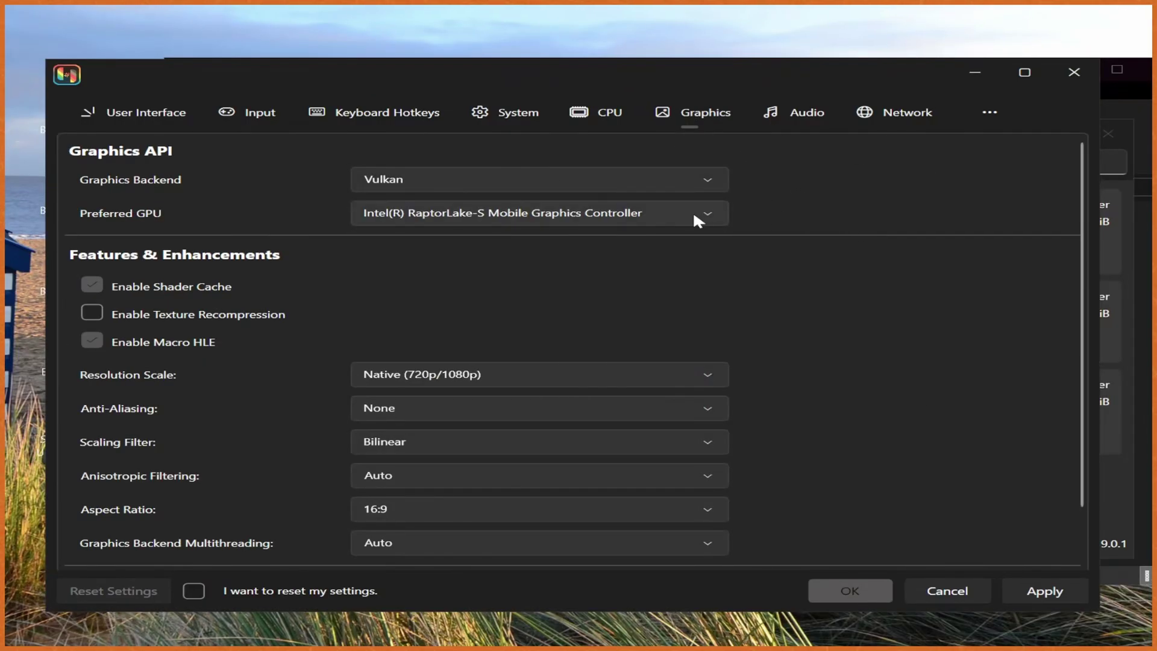
{"action": "left_click", "coordinate": [460, 215]}
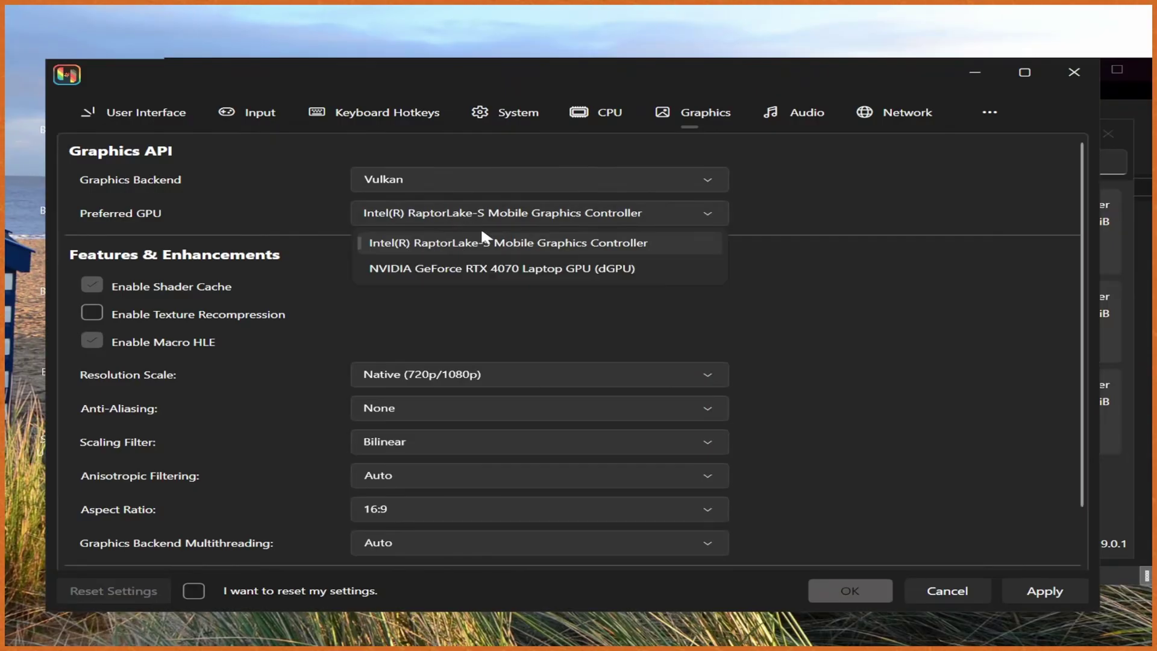
{"action": "left_click", "coordinate": [465, 272]}
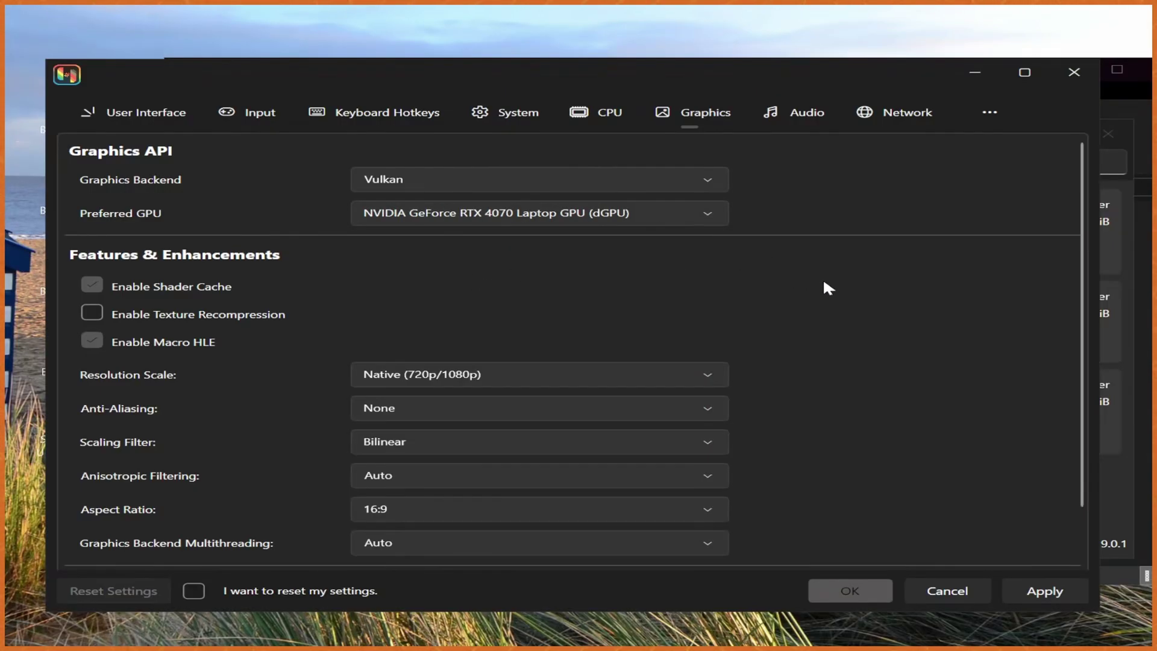
- Leave resolution scale at Native and set aspect ratio to Stretch to Fit Window
{"action": "scroll", "coordinate": [824, 282], "scroll_direction": "down", "scroll_amount": 1}
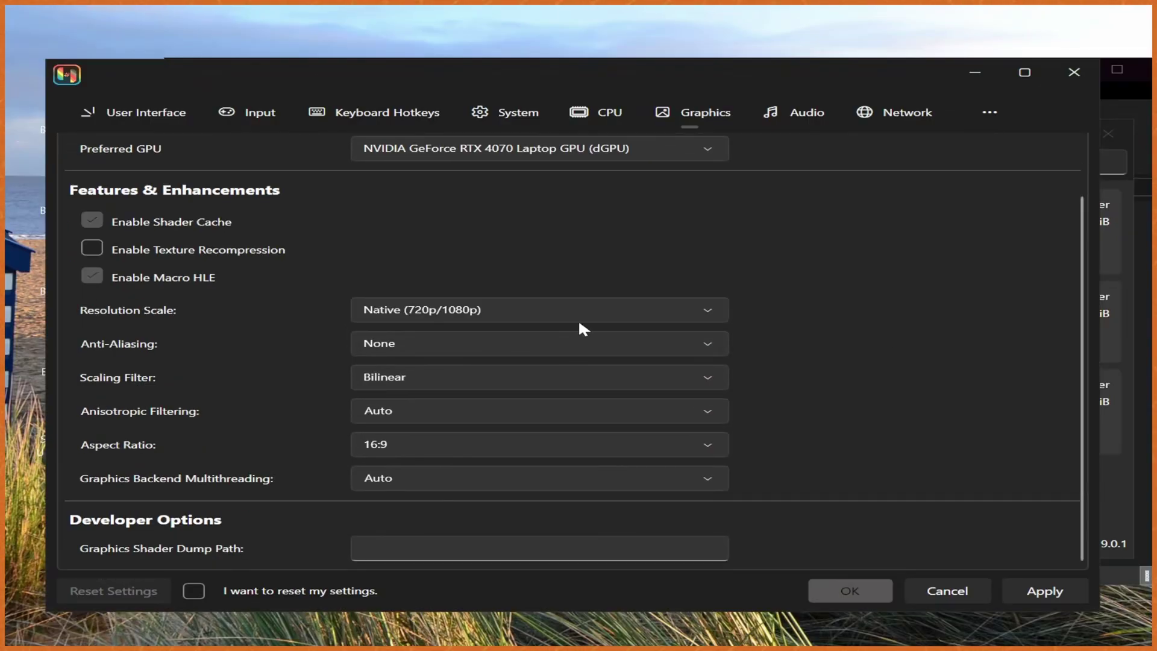
{"action": "left_click", "coordinate": [553, 313]}
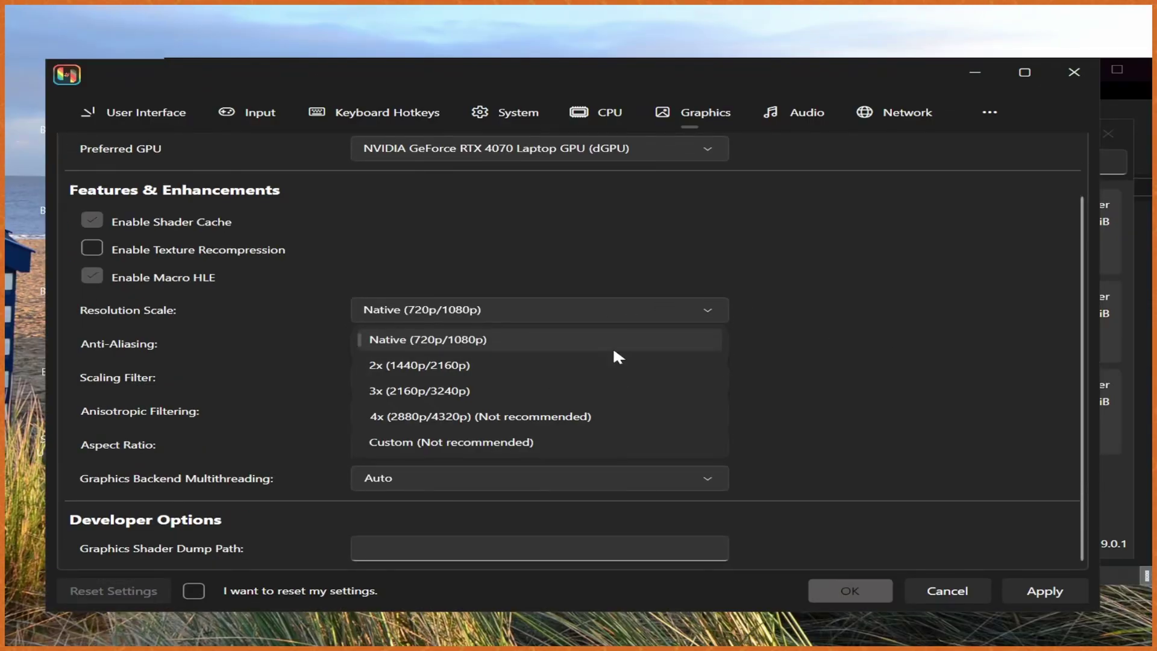
{"action": "left_click", "coordinate": [913, 417]}
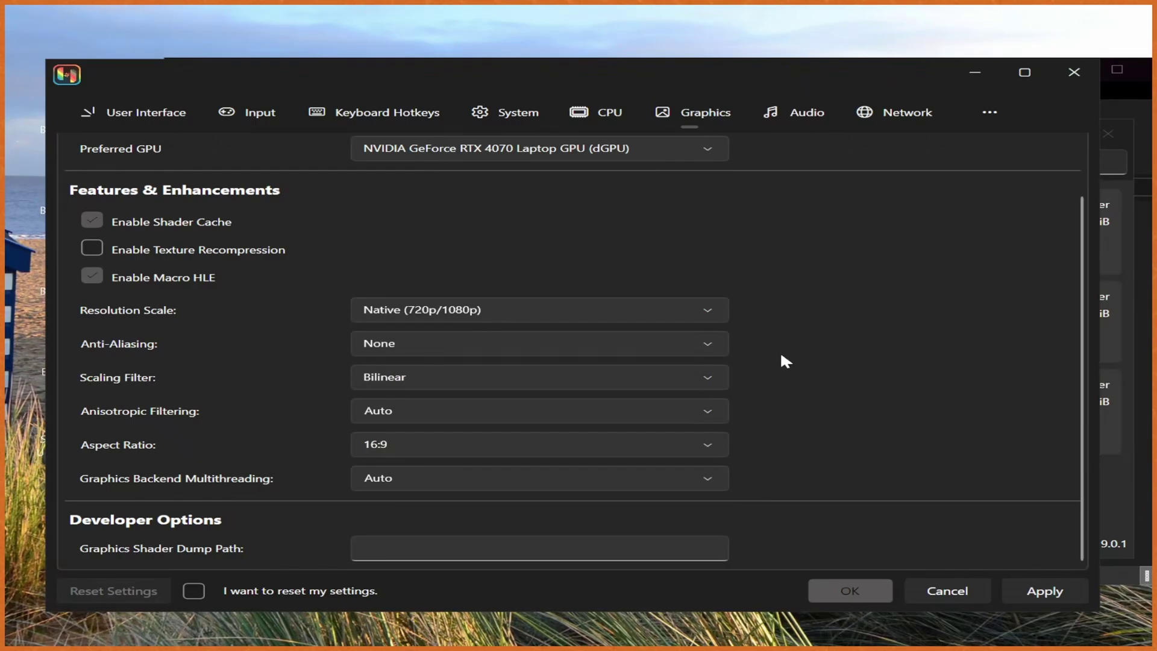
{"action": "left_click", "coordinate": [502, 450]}
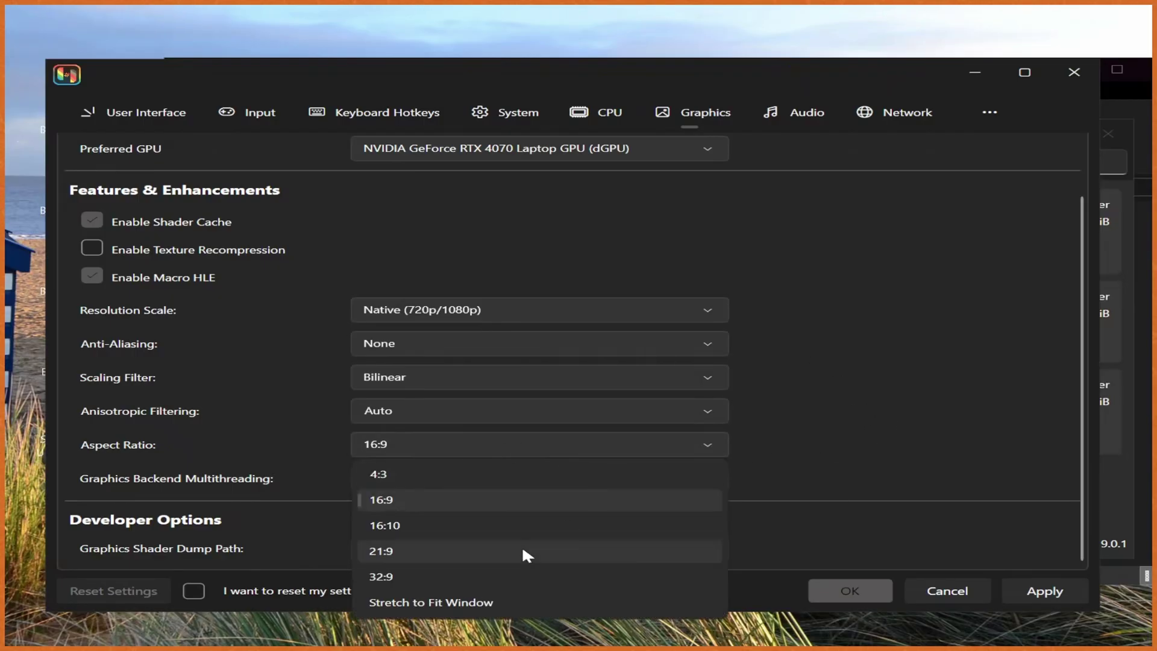
{"action": "left_click", "coordinate": [488, 599]}
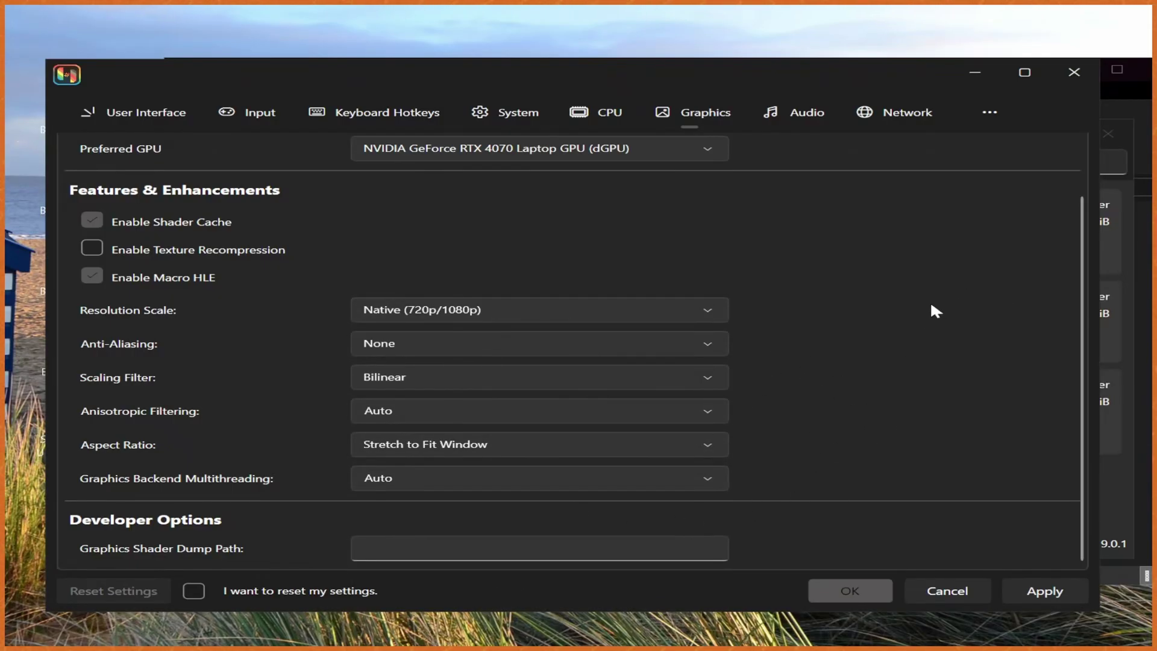
{"action": "scroll", "coordinate": [895, 305], "scroll_direction": "up", "scroll_amount": 2}
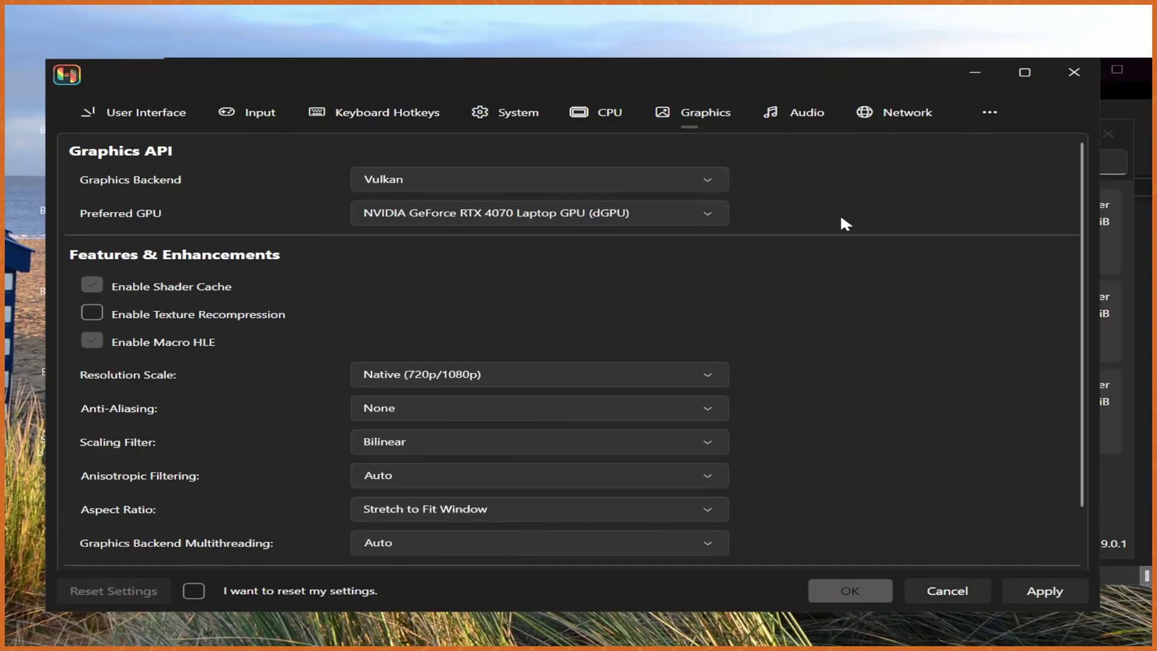
- Lower the audio volume from 100 to 15 and save and close Settings with OK
{"action": "left_click", "coordinate": [790, 118]}
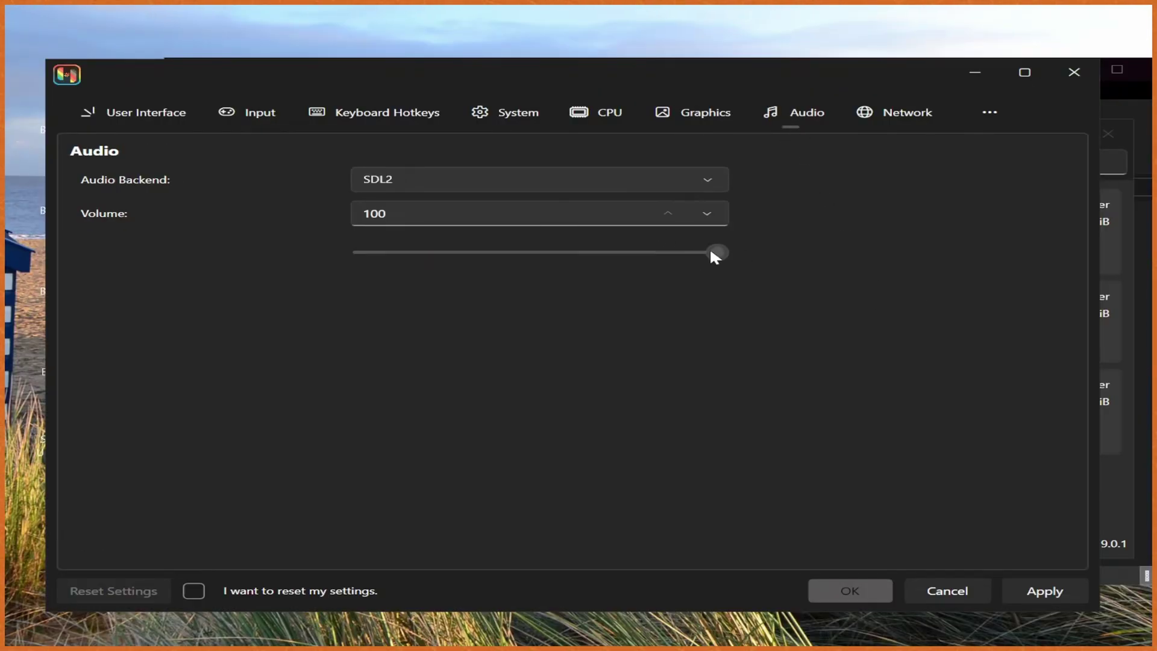
{"action": "left_click_drag", "start_coordinate": [713, 254], "coordinate": [414, 252]}
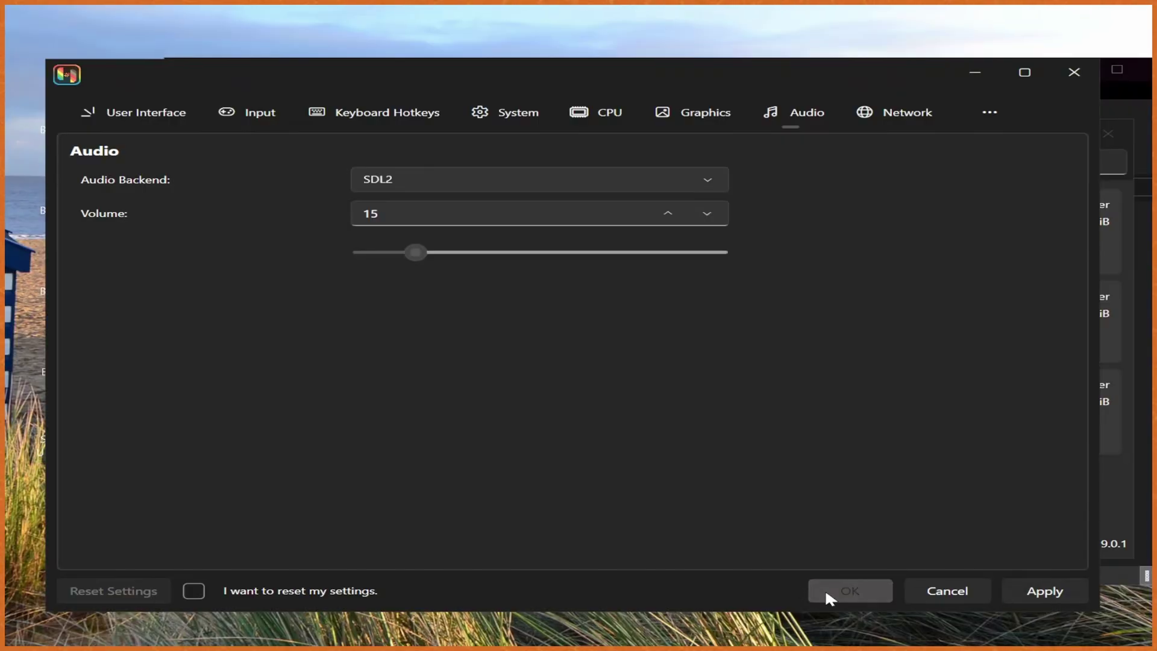
{"action": "left_click", "coordinate": [844, 592]}
{"action": "left_click", "coordinate": [425, 413]}
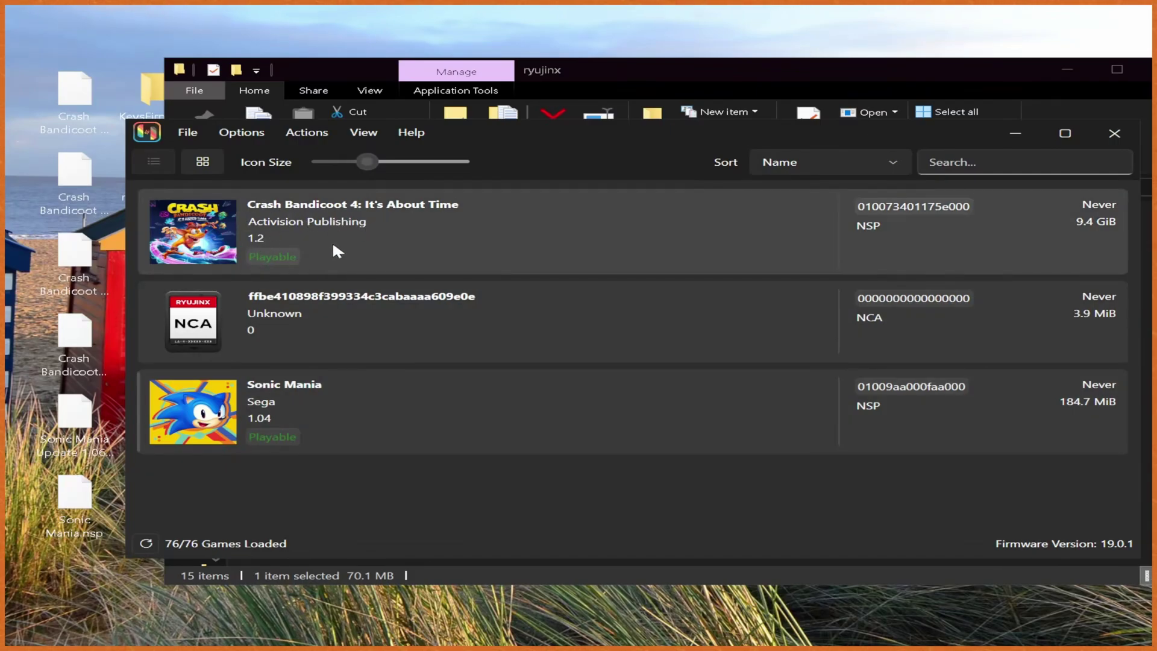
- Open Crash Bandicoot 4's DLC manager, review its two DLC packs, and save
{"action": "left_click", "coordinate": [458, 226]}
{"action": "right_click", "coordinate": [459, 229]}
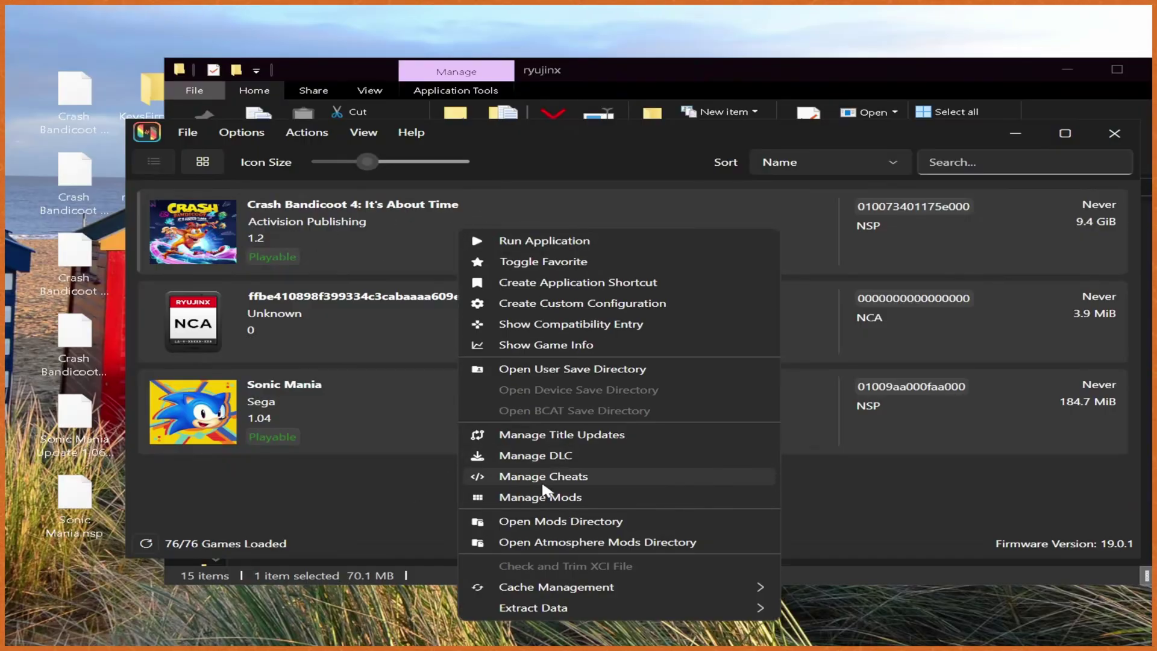
{"action": "left_click", "coordinate": [352, 222]}
{"action": "right_click", "coordinate": [352, 222]}
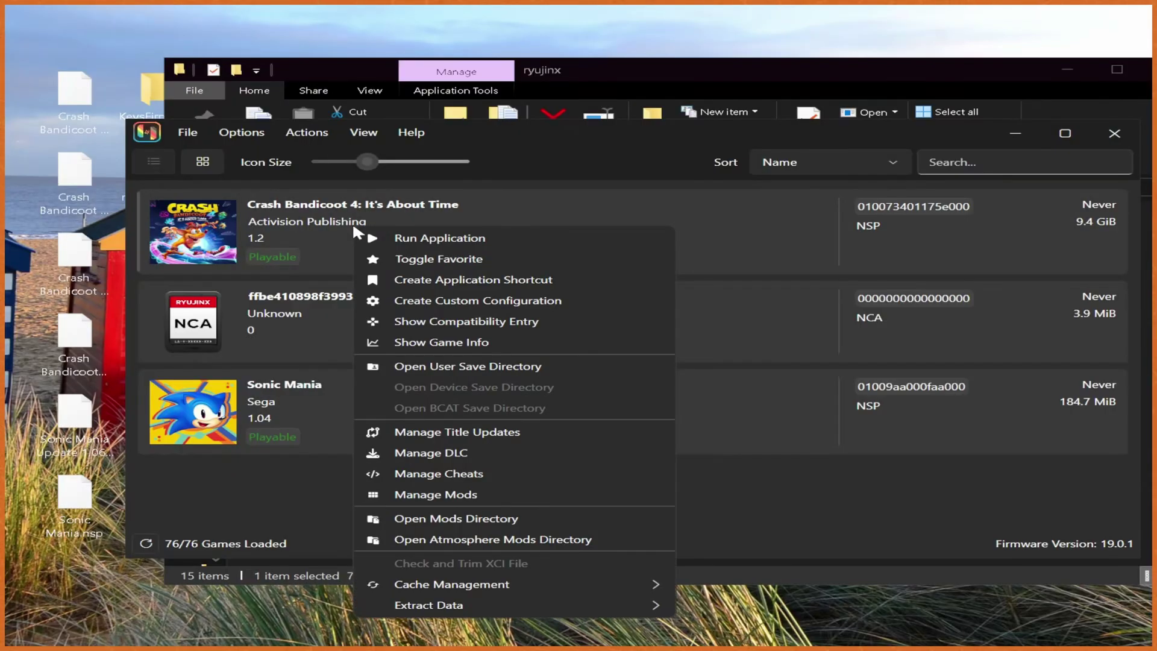
{"action": "left_click", "coordinate": [449, 460]}
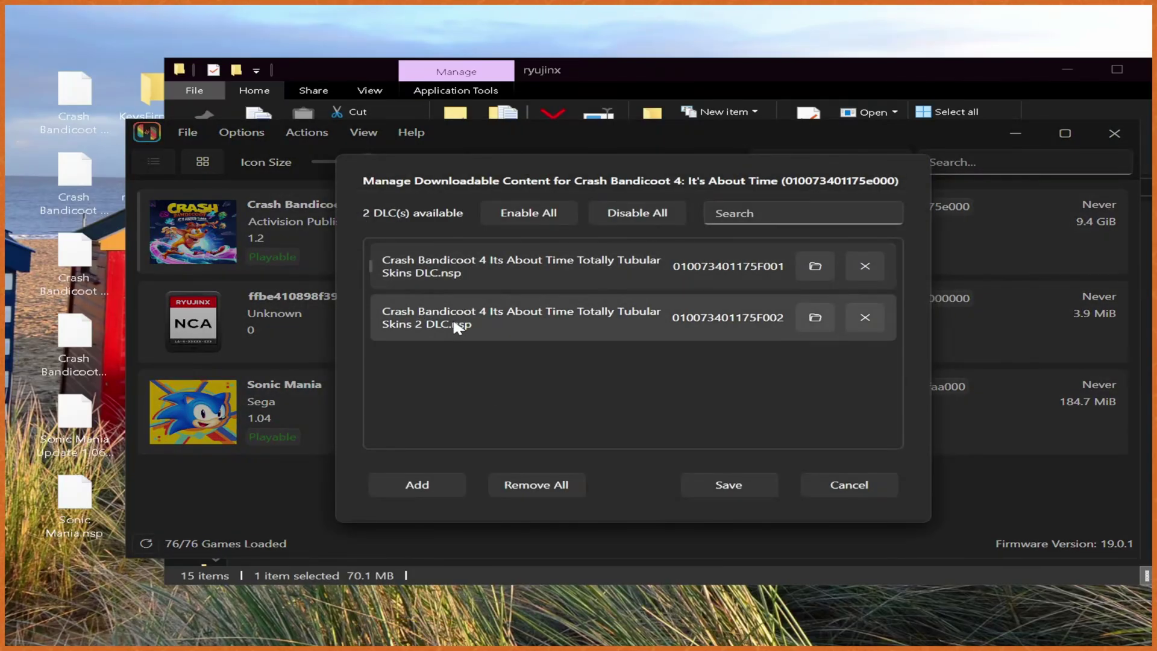
{"action": "left_click", "coordinate": [725, 481]}
- Select Crash Bandicoot 4's Version 1.2 title update and save it
{"action": "right_click", "coordinate": [437, 228]}
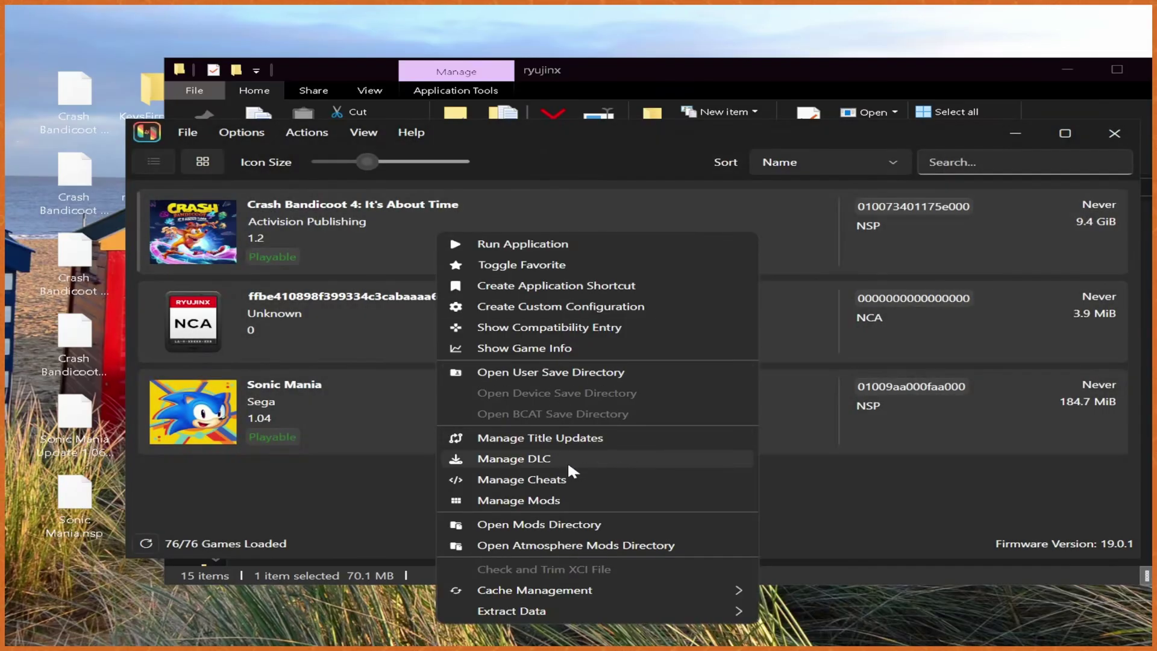
{"action": "left_click", "coordinate": [590, 445]}
{"action": "left_click", "coordinate": [467, 253]}
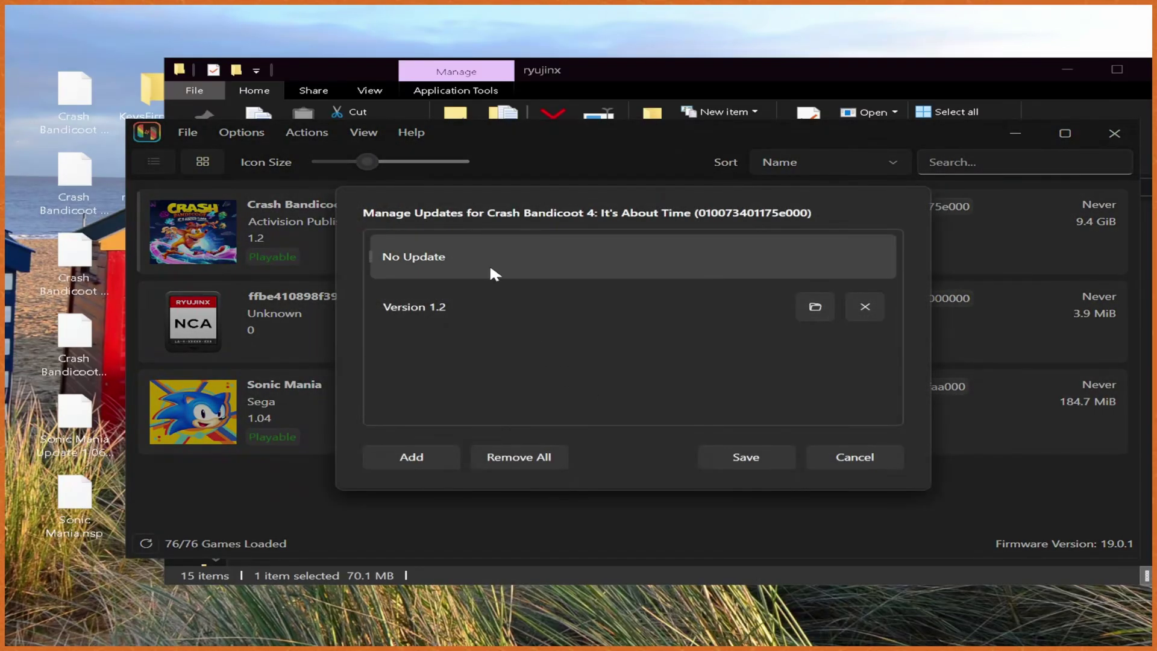
{"action": "left_click", "coordinate": [505, 311]}
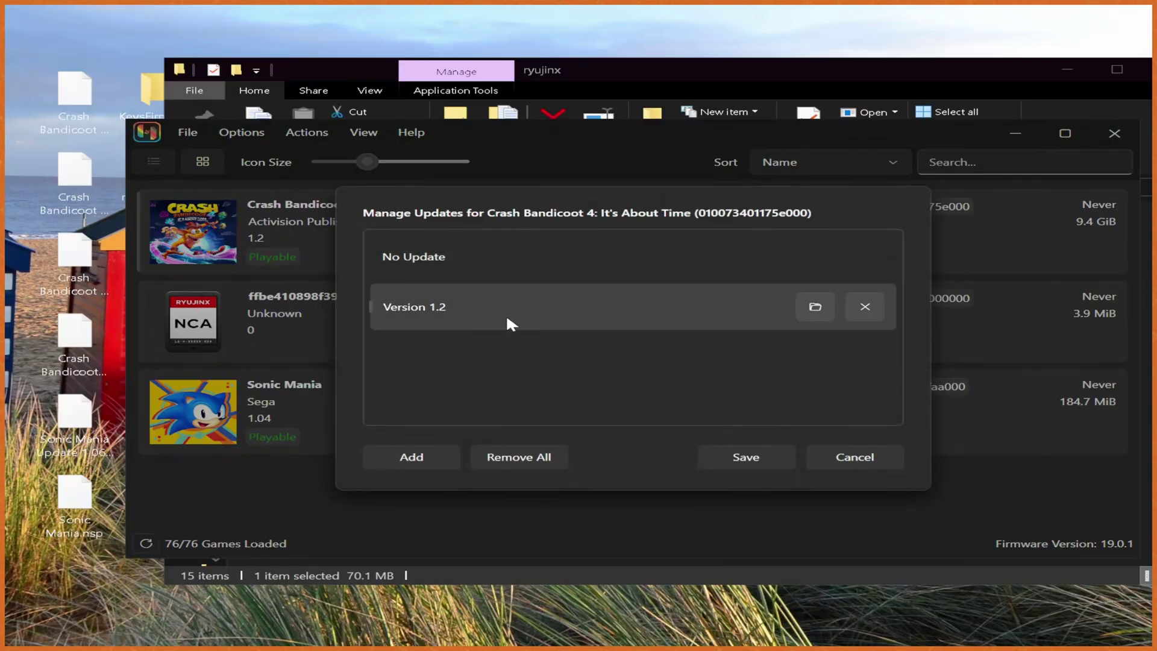
{"action": "left_click", "coordinate": [728, 457]}
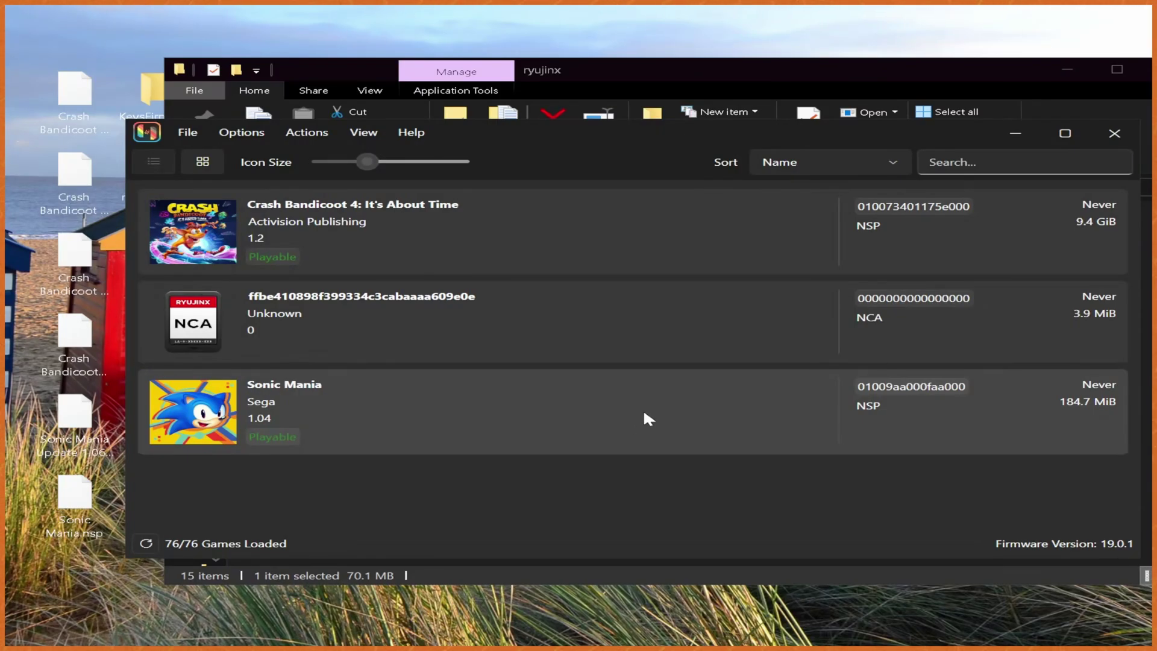
- Launch Sonic Mania and start a new Mania Mode game on a fresh save slot
{"action": "double_click", "coordinate": [644, 413]}
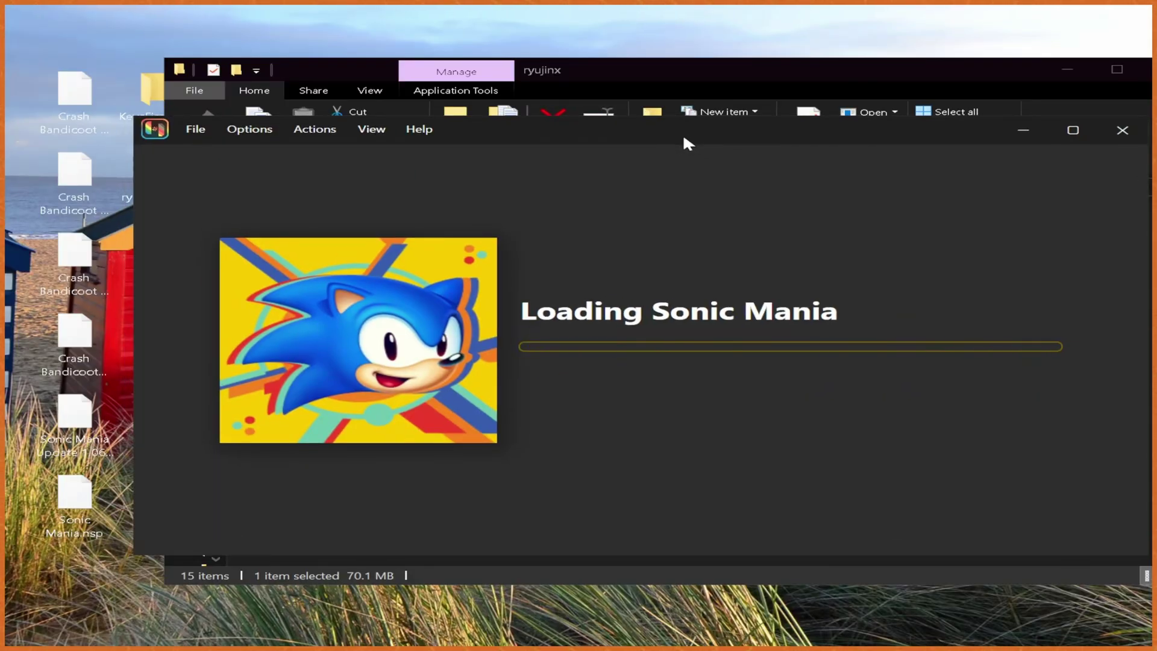
{"action": "left_click_drag", "start_coordinate": [684, 137], "coordinate": [591, 133]}
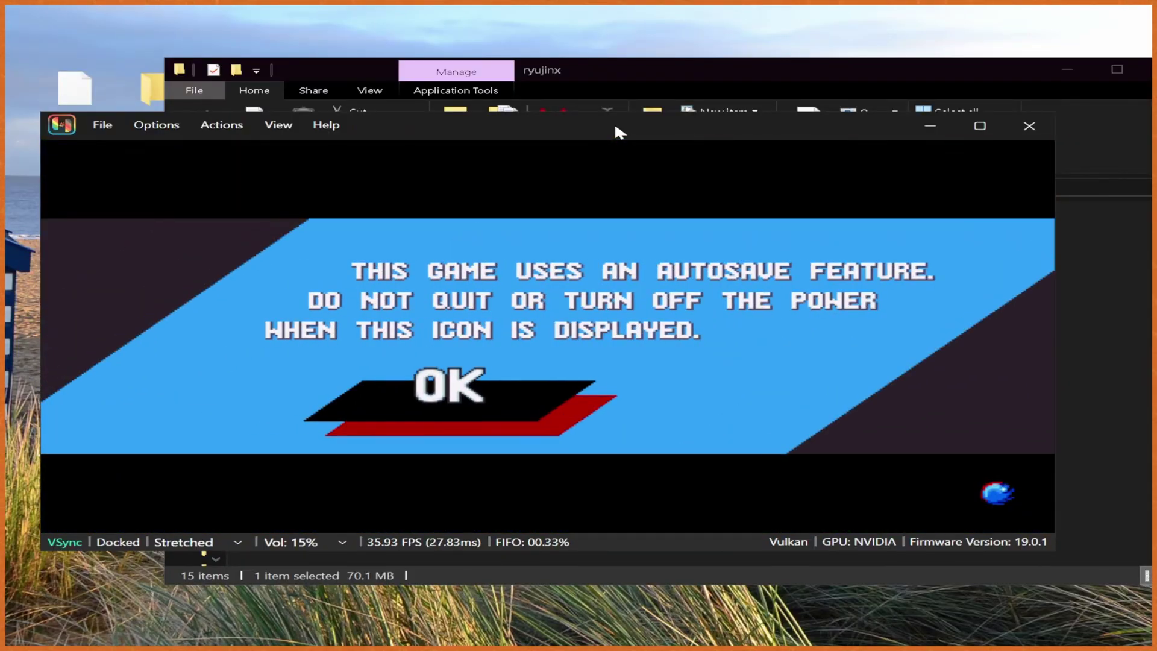
{"action": "key", "text": "z"}
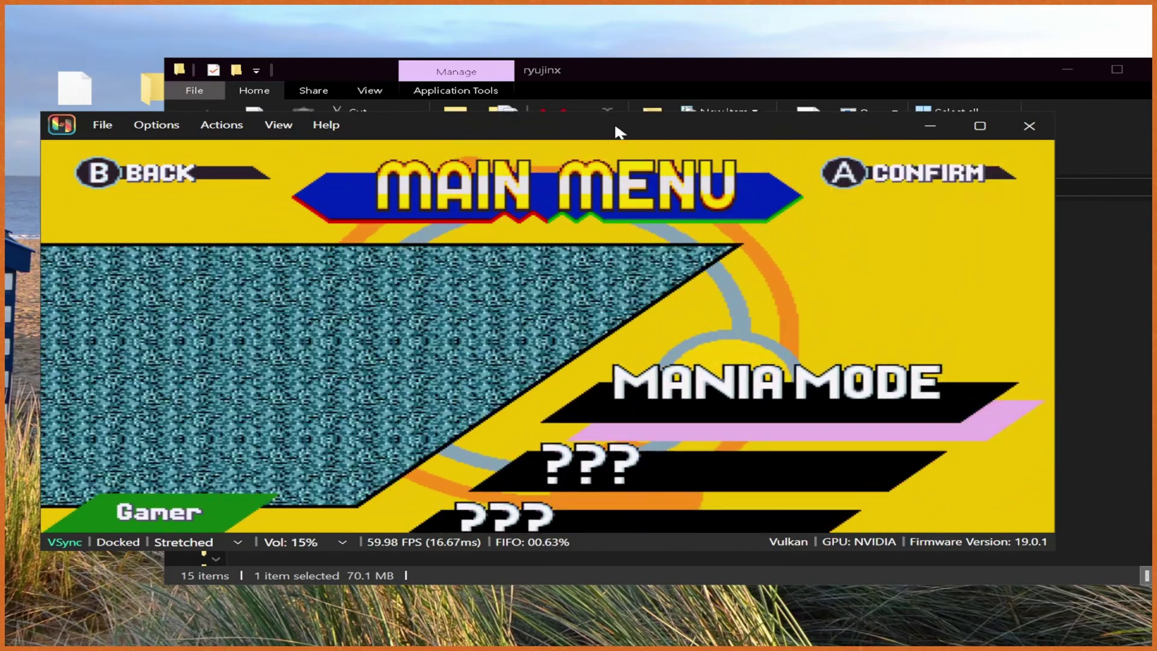
{"action": "key", "text": "z"}
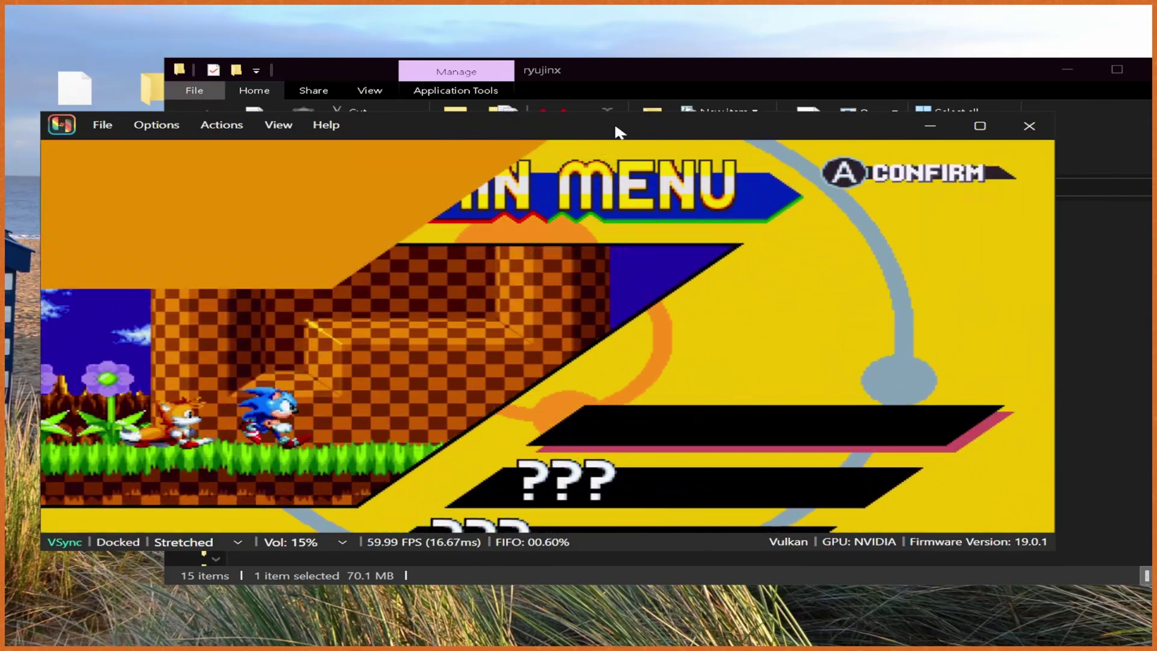
{"action": "key", "text": "z"}
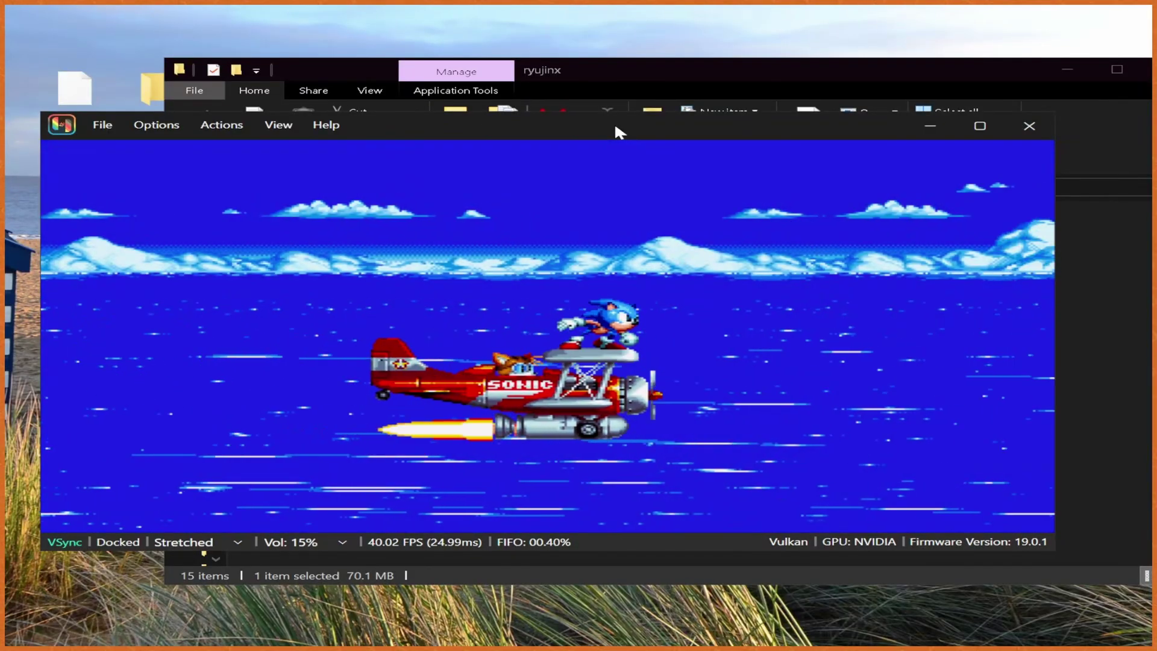
- Quit Ryujinx through File > Exit and confirm with Yes
{"action": "left_click", "coordinate": [158, 124]}
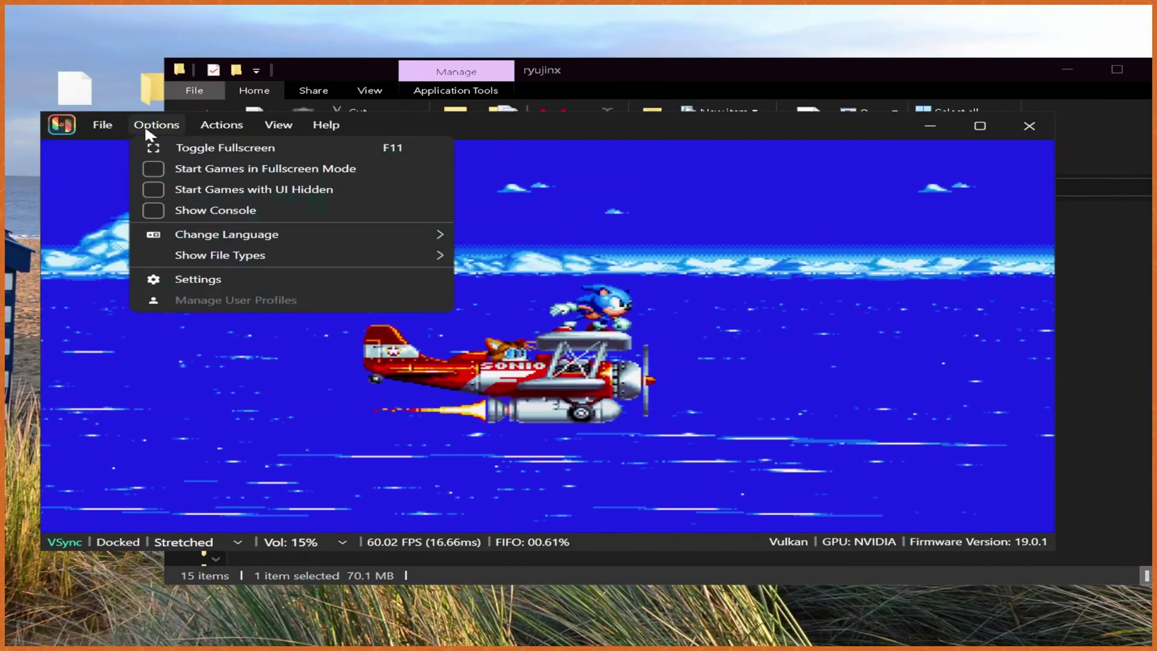
{"action": "mouse_move", "coordinate": [110, 123]}
{"action": "left_click", "coordinate": [222, 321]}
{"action": "left_click", "coordinate": [460, 396]}
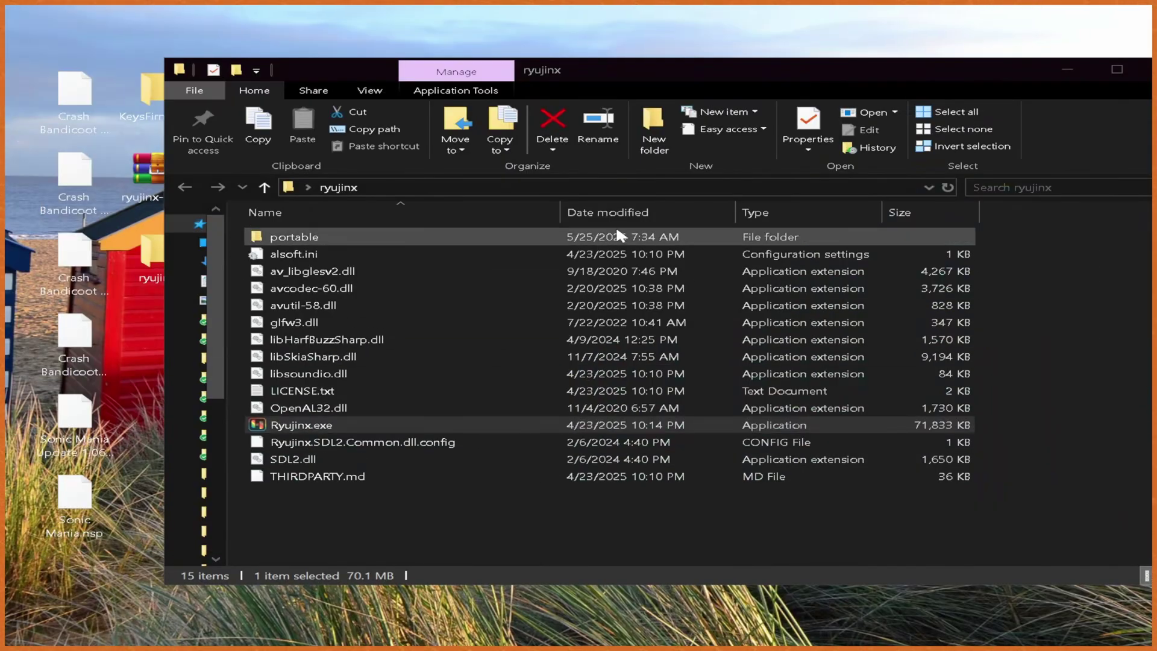
- Relaunch Ryujinx.exe from the ryujinx folder and boot Crash Bandicoot 4
{"action": "key", "text": "Return"}
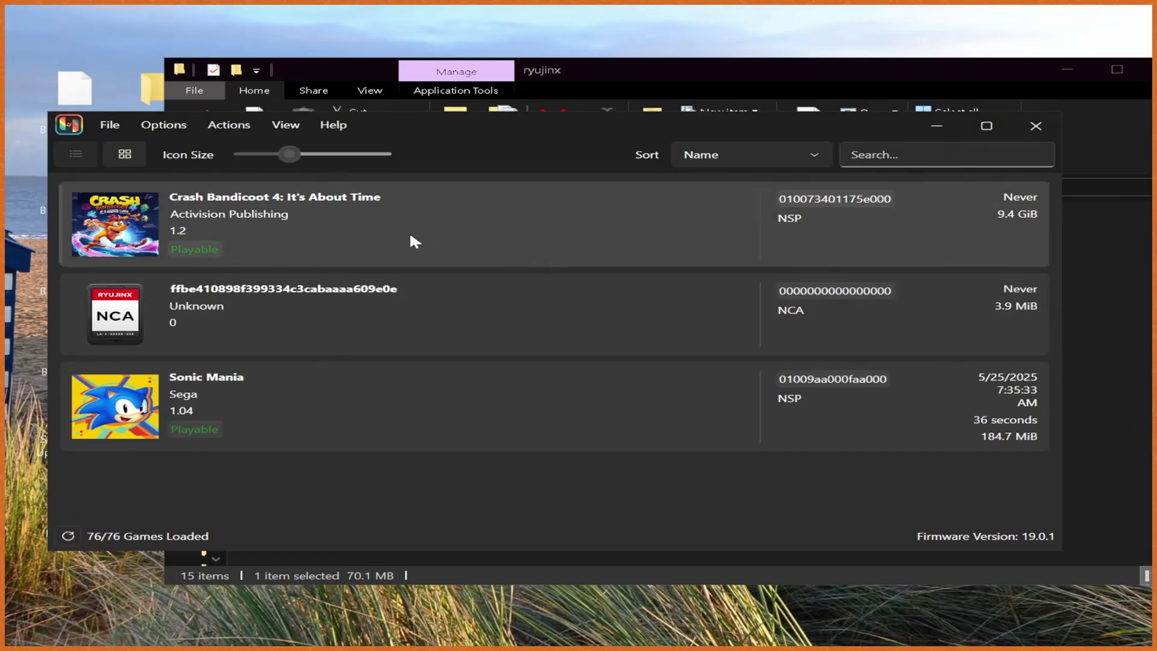
{"action": "double_click", "coordinate": [415, 241]}
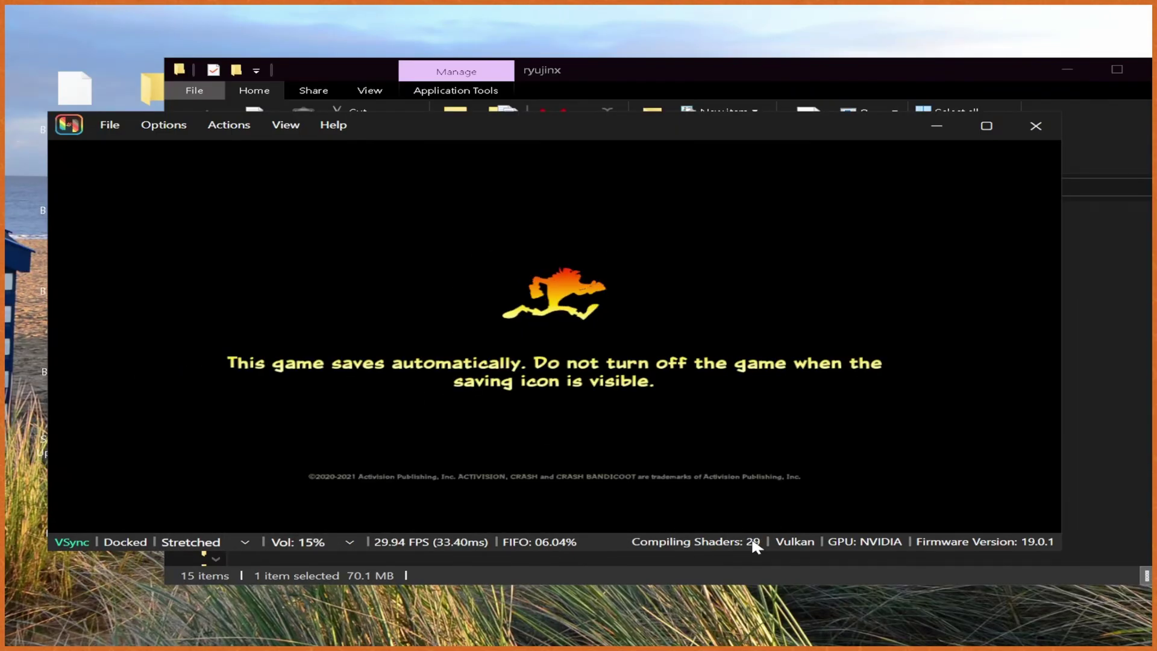
- Skip the autosave notice, confirm English, and page through and accept the license agreement
{"action": "key", "text": "z"}
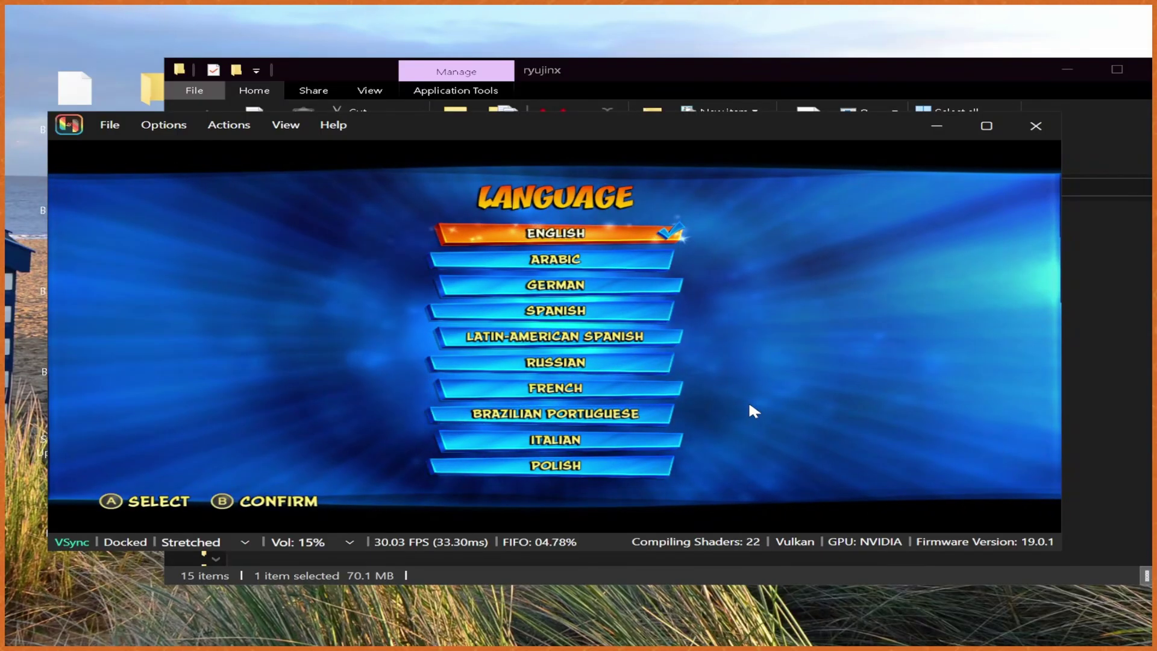
{"action": "key", "text": "x"}
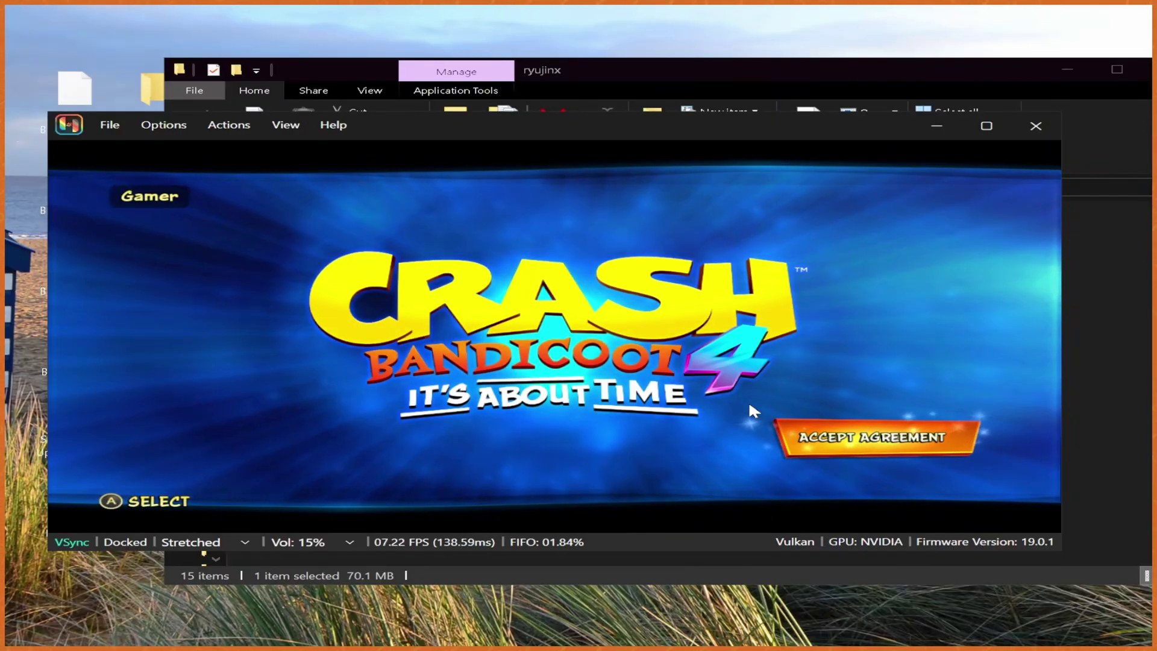
{"action": "key", "text": "x"}
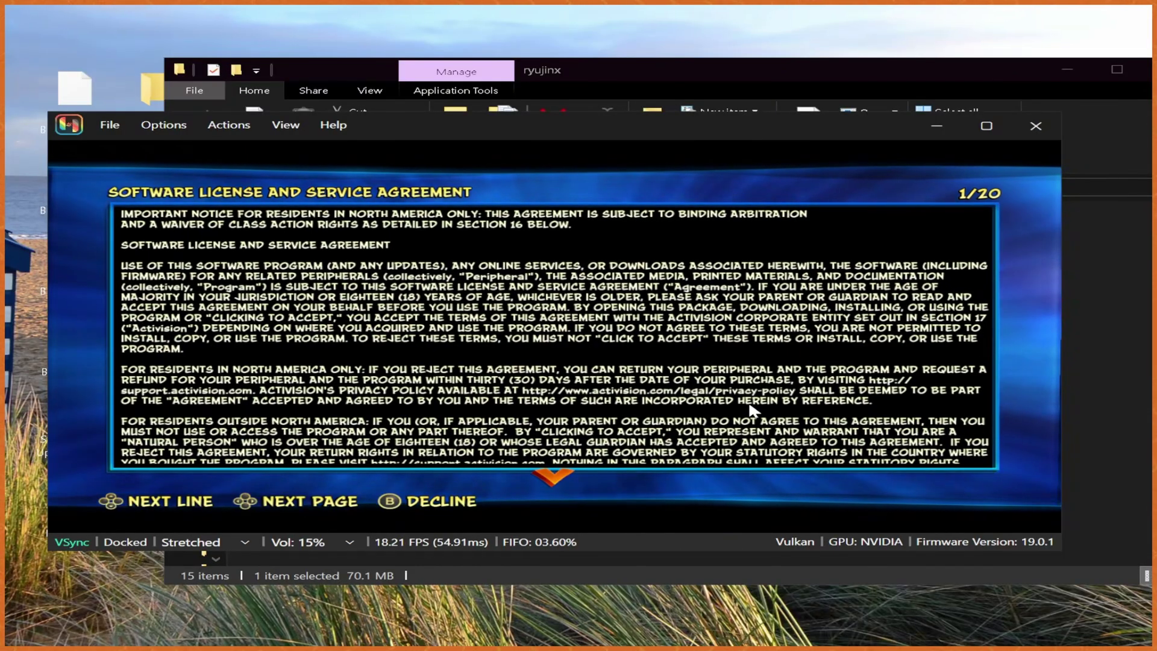
{"action": "key", "text": "Down"}
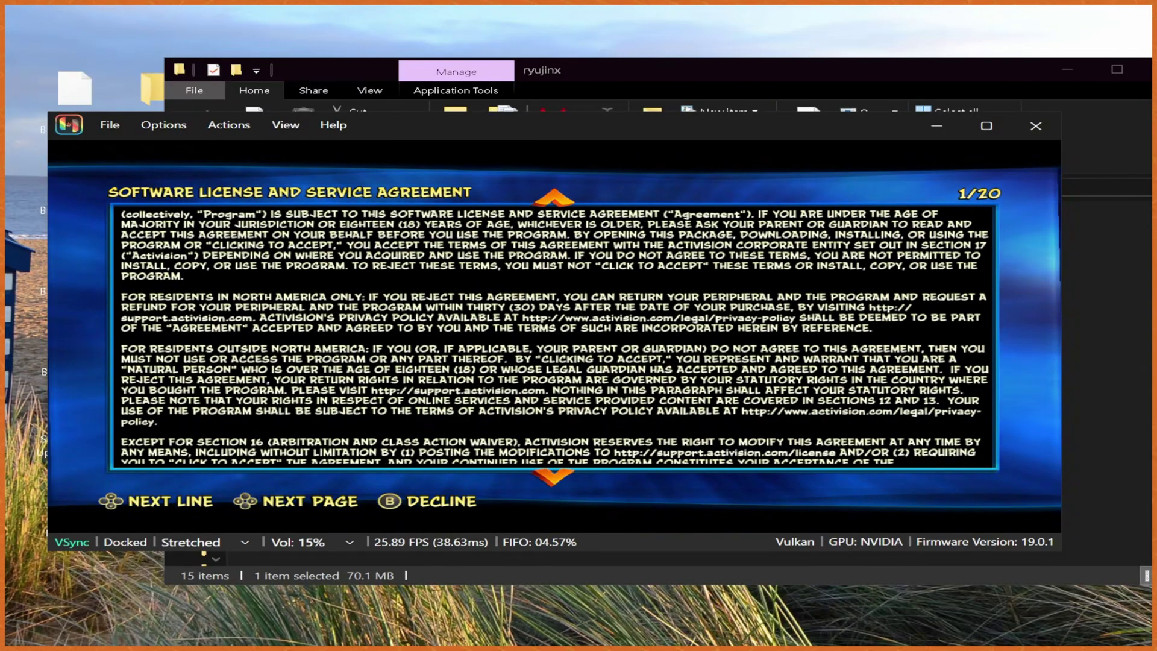
{"action": "key", "text": "z"}
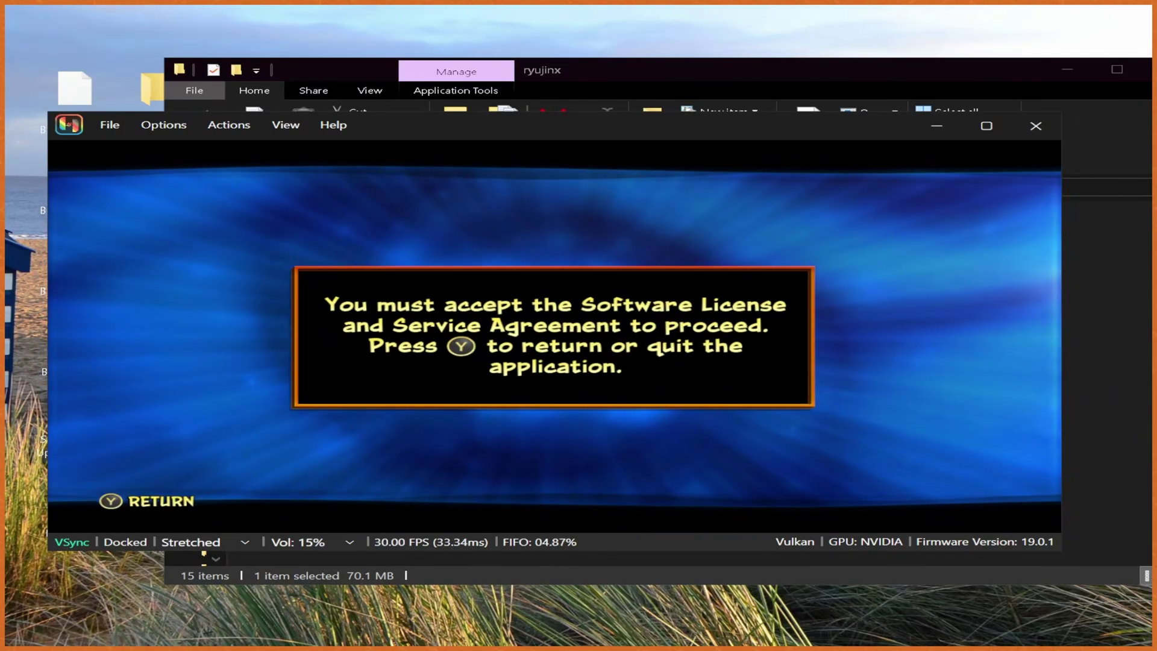
{"action": "key", "text": "v"}
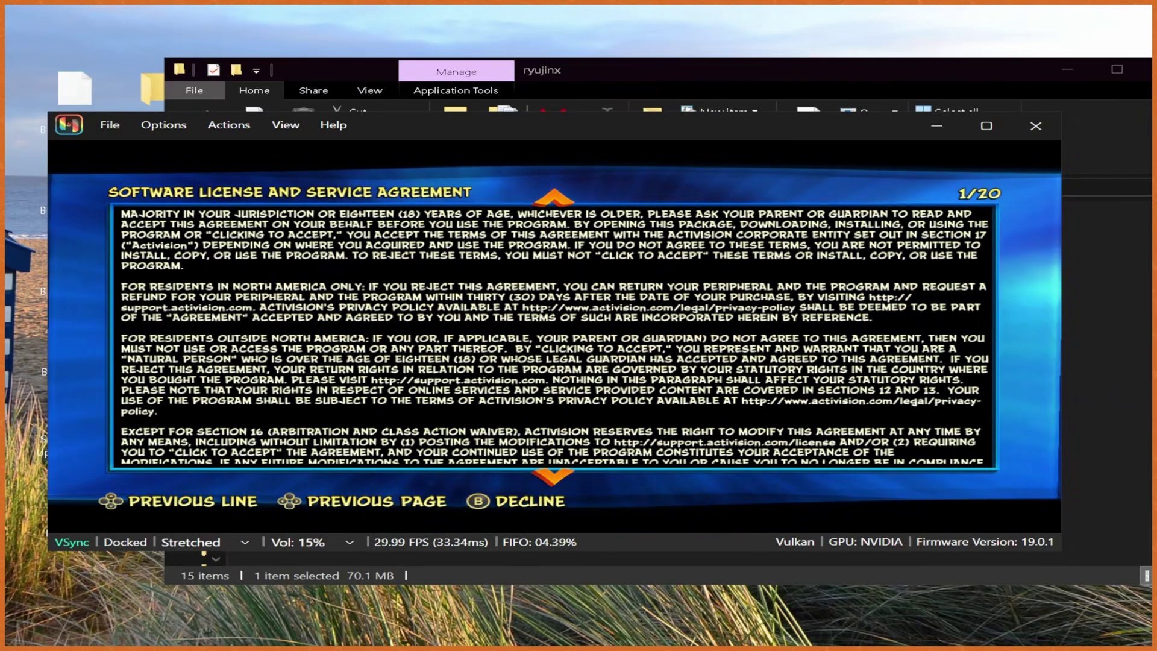
{"action": "key", "text": "Down"}
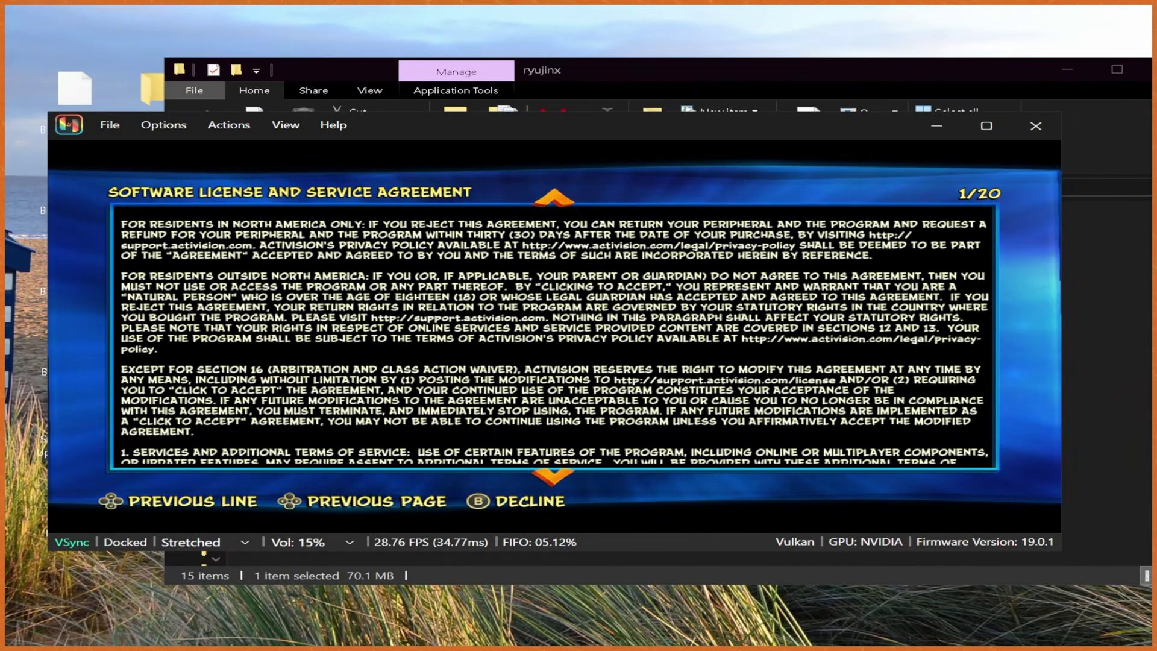
{"action": "key", "text": "Down"}
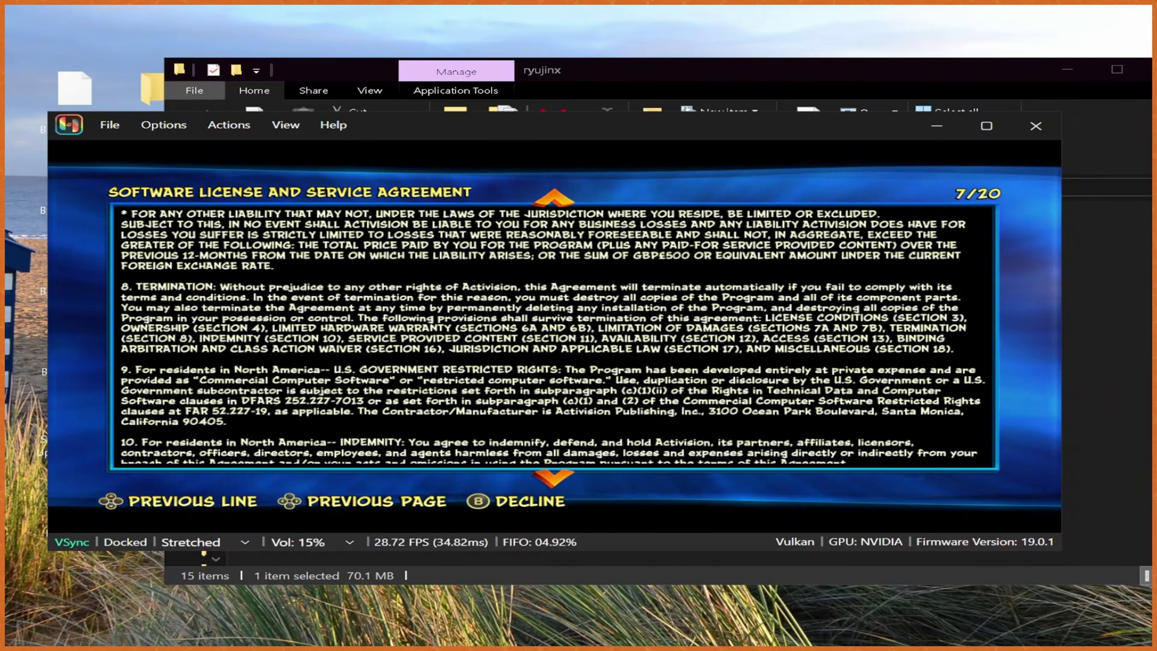
{"action": "key", "text": "Down"}
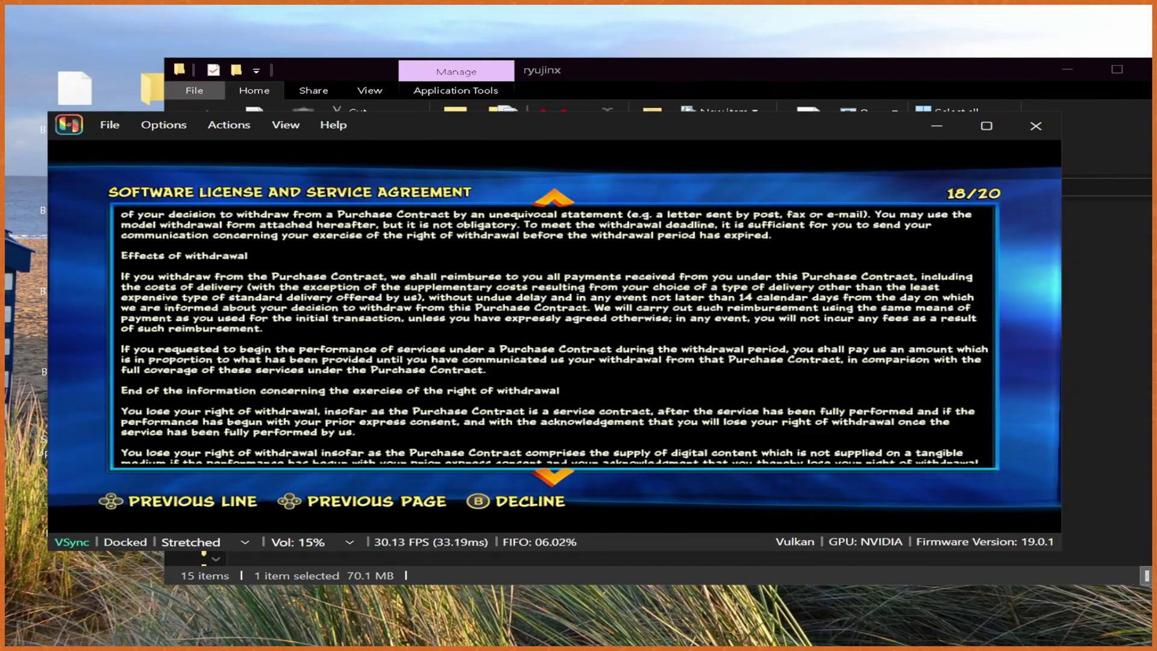
{"action": "key", "text": "z"}
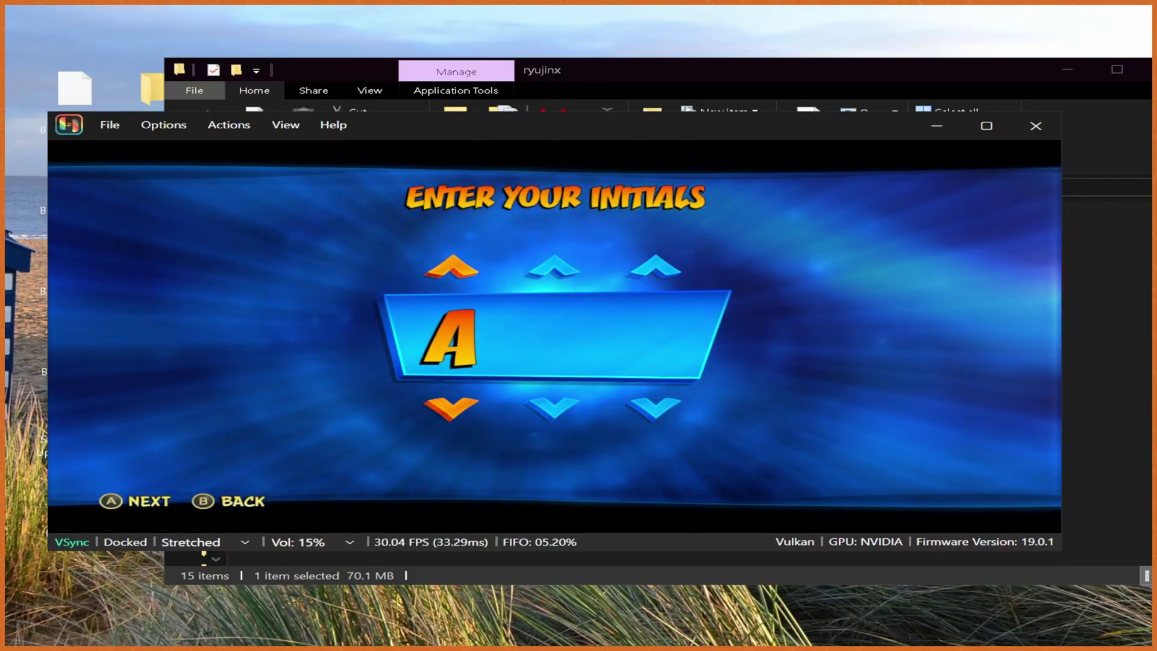
- Confirm the initials and choose Start Game so the jungle level loads
{"action": "key", "text": "z"}
{"action": "key", "text": "z"}
{"action": "key", "text": "z"}
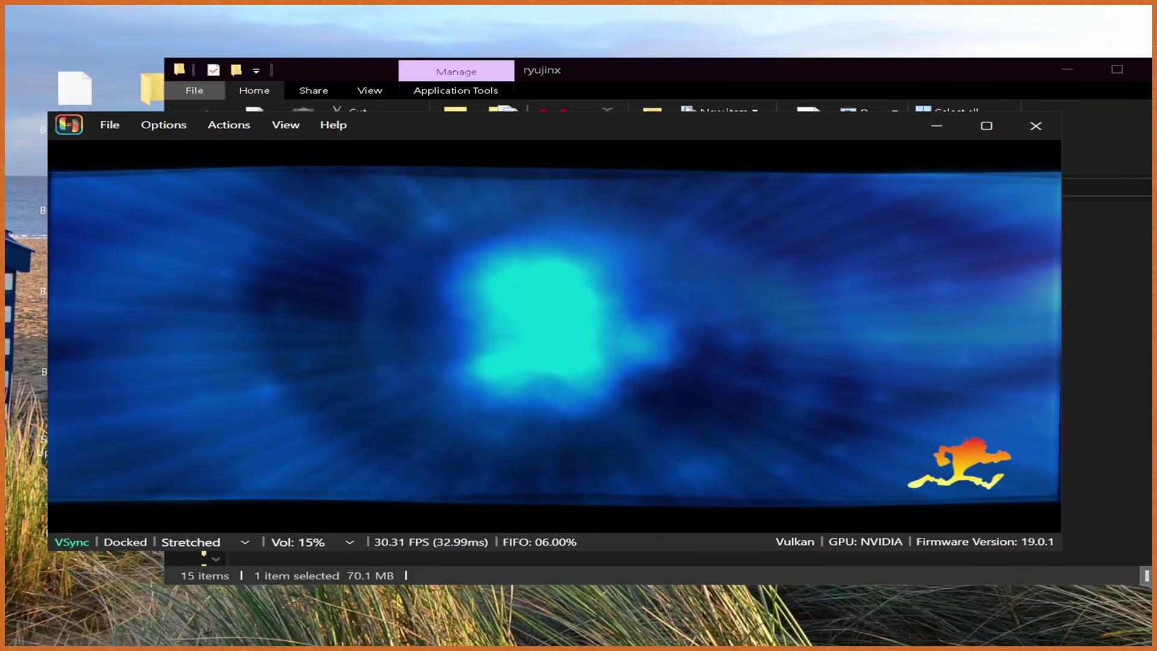